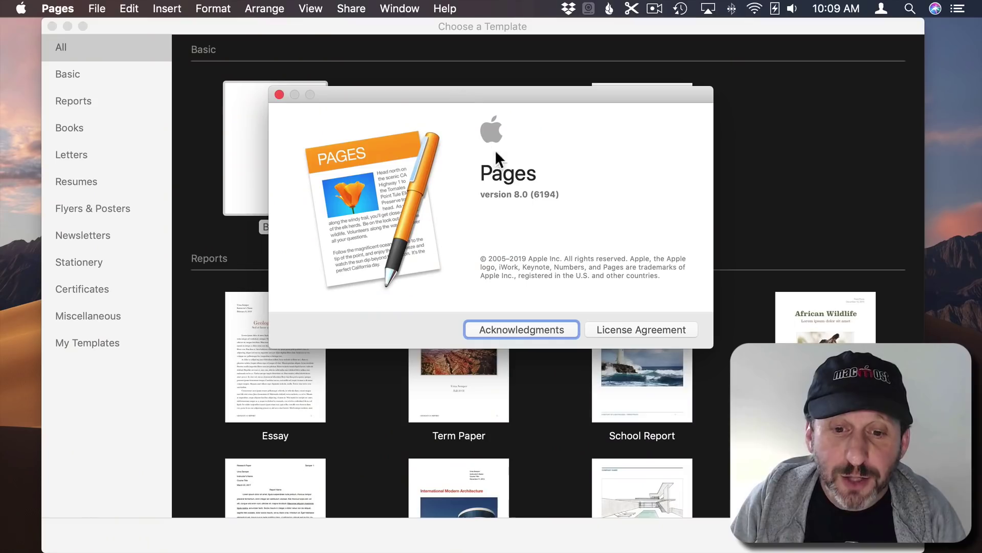
Close the About Pages window to return to the Choose a Template dialog.
click(278, 96)
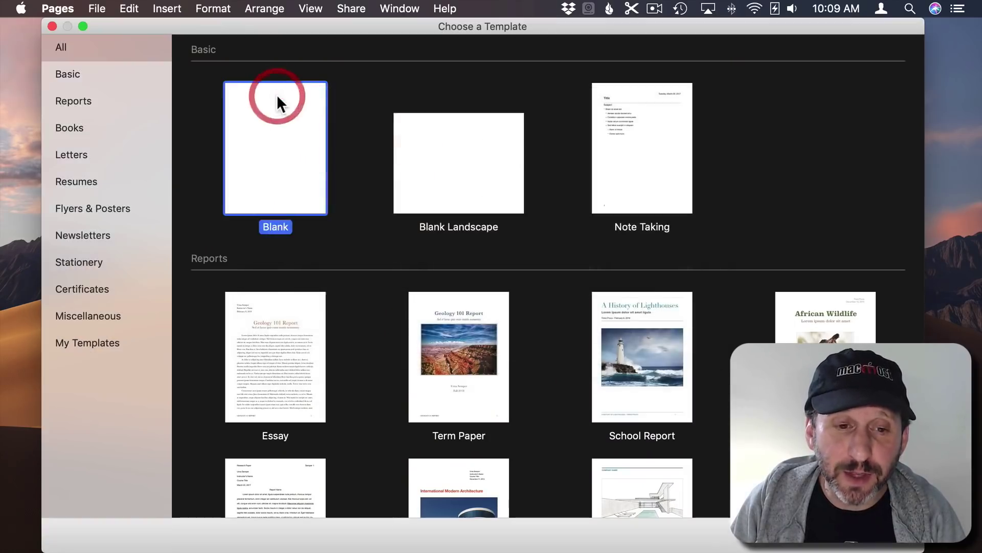
Start a new Blank document and show its page layout outlines.
double_click(278, 170)
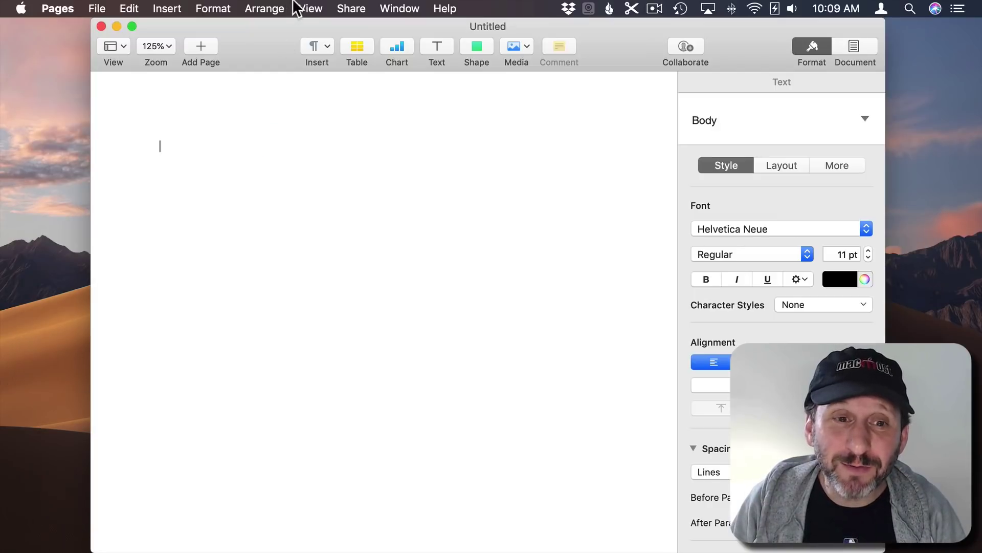
click(310, 8)
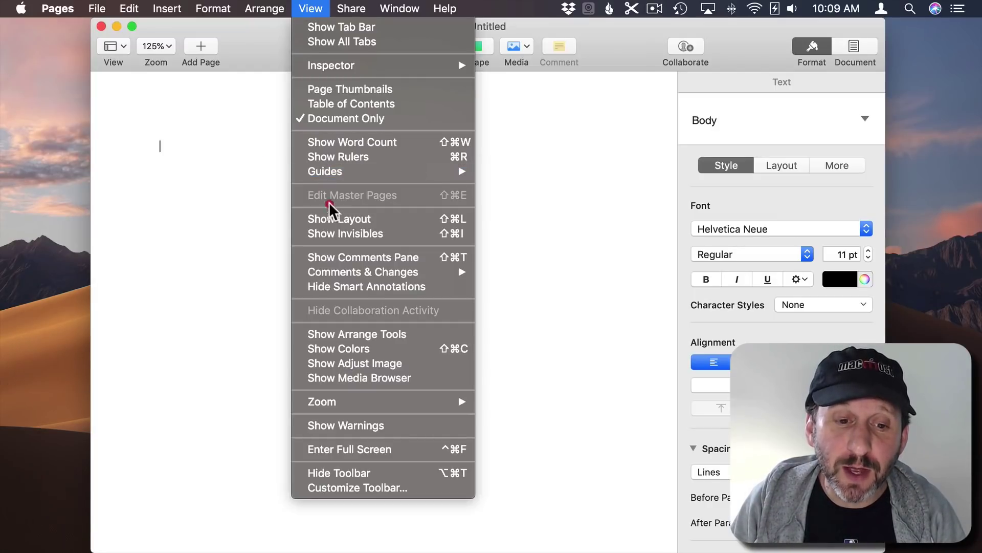
click(338, 219)
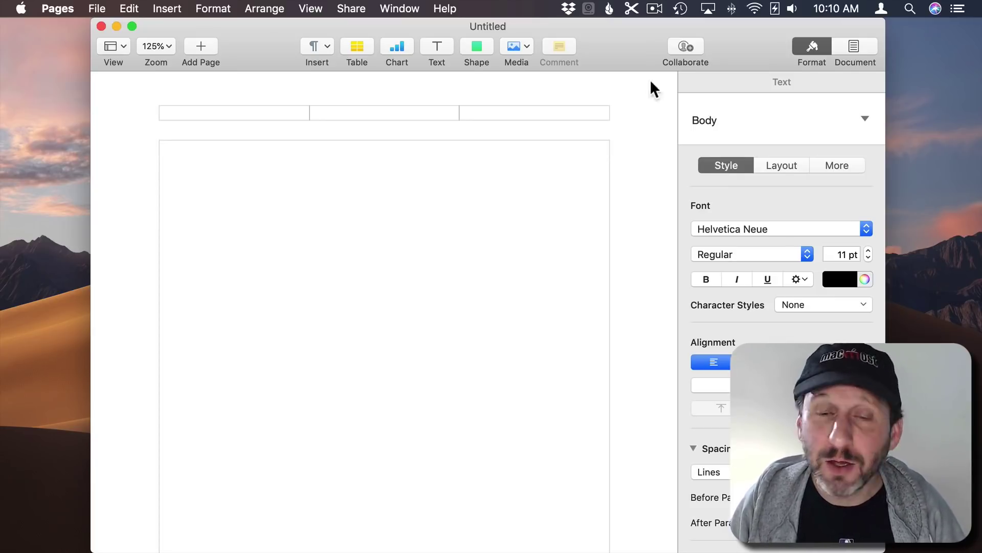
Set the document's top margin to 2 in, then correct it to 1.75 in.
click(850, 47)
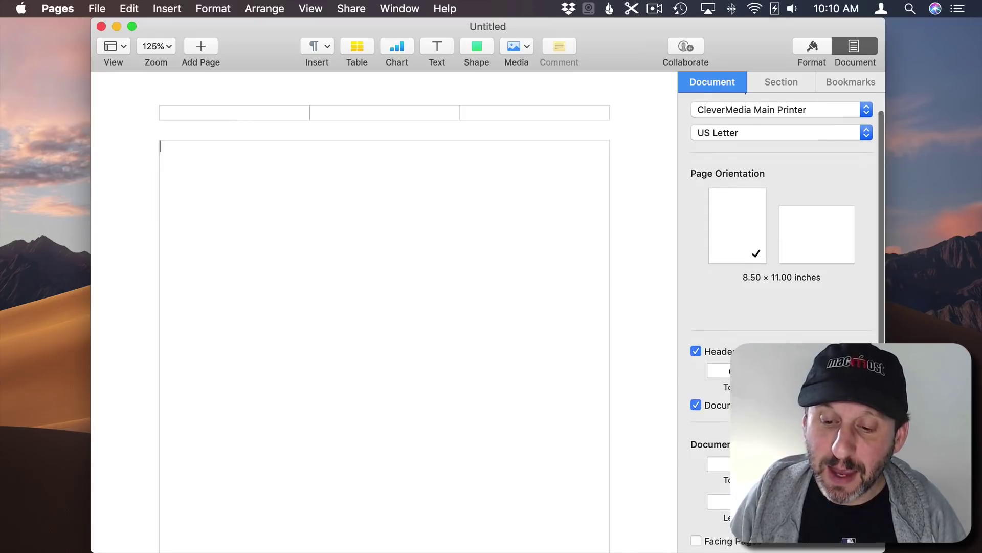
scroll(782, 230, down, 5)
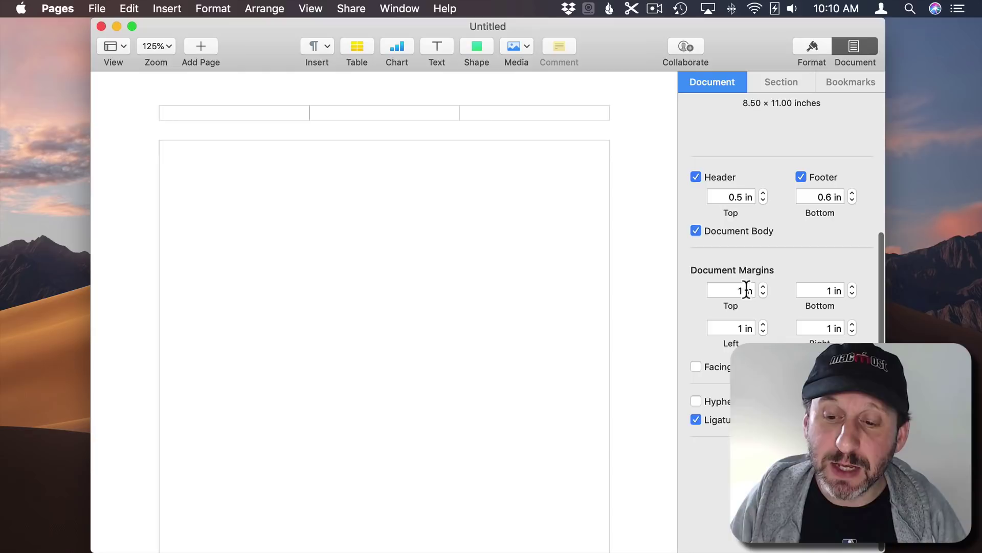
double_click(742, 290)
text(2)
key(Return)
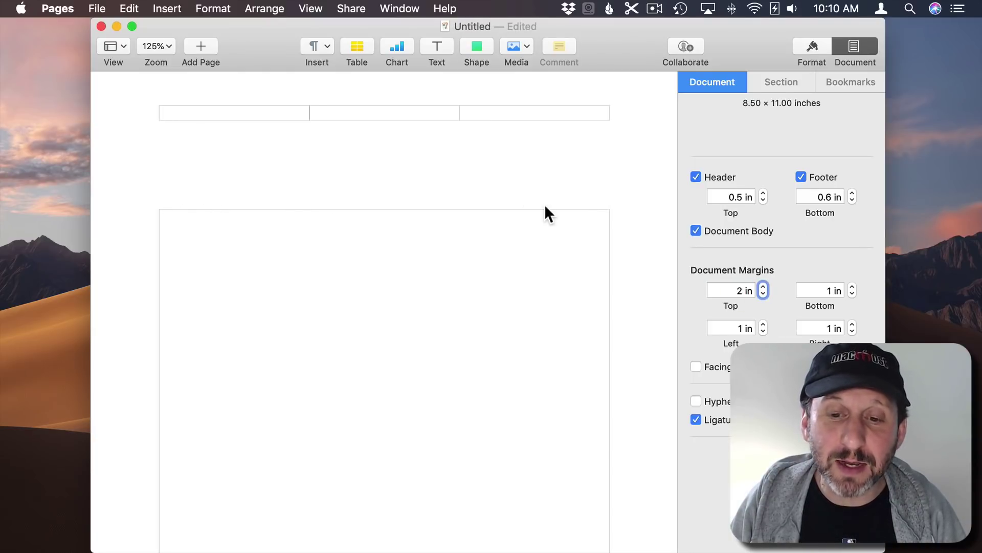
double_click(739, 290)
text(1.7)
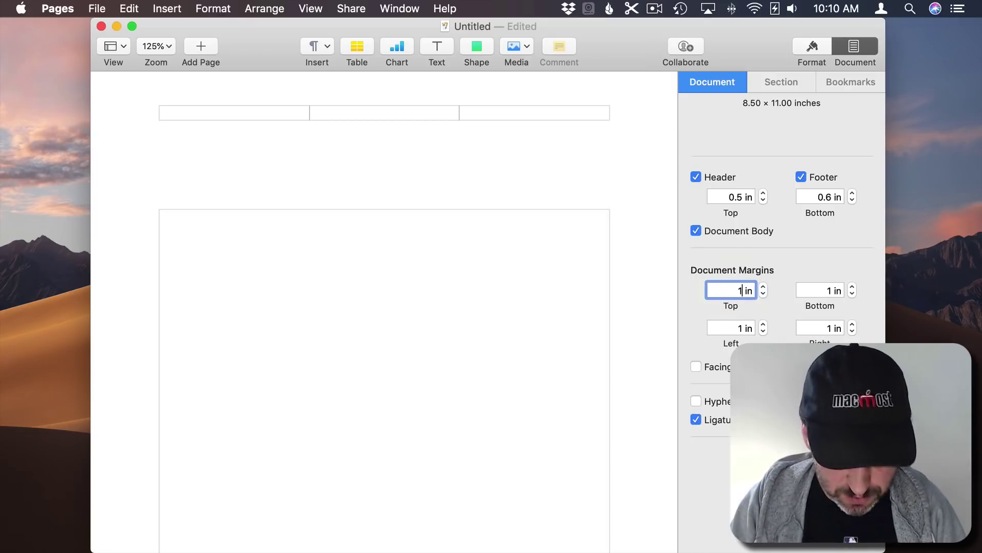
text(5)
key(Return)
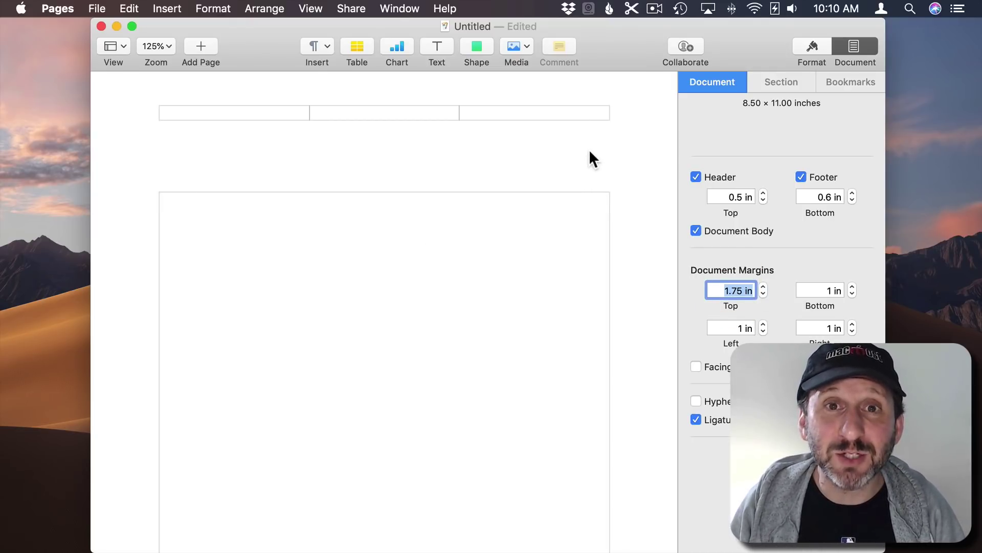
Add a wide text box at the top reading Reynholm Industries, bold and centered.
click(435, 51)
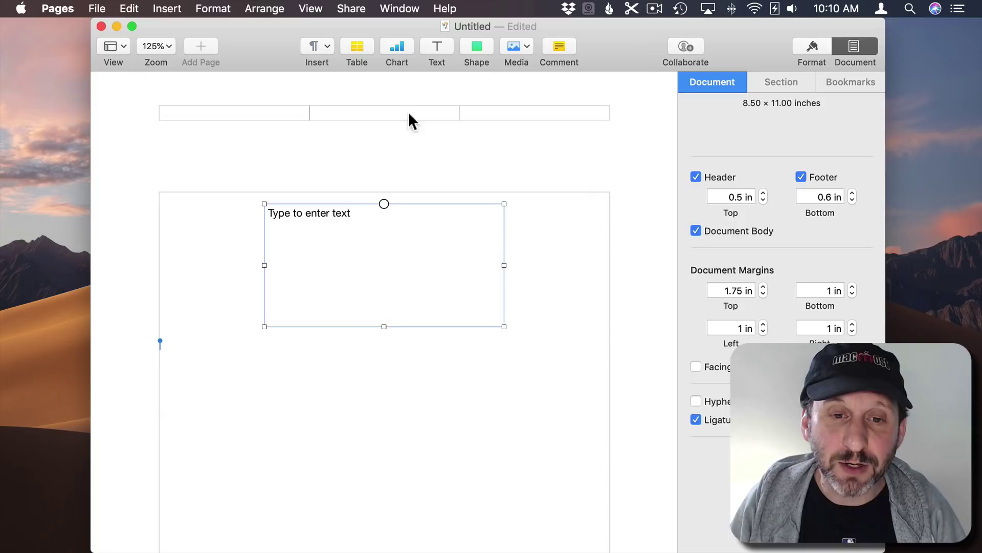
drag(367, 236, 276, 169)
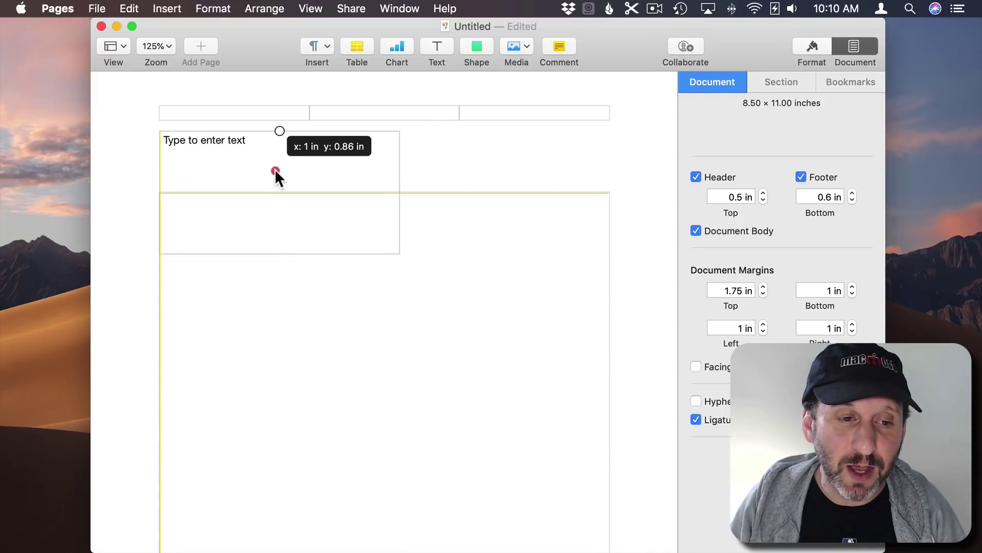
drag(399, 253, 608, 150)
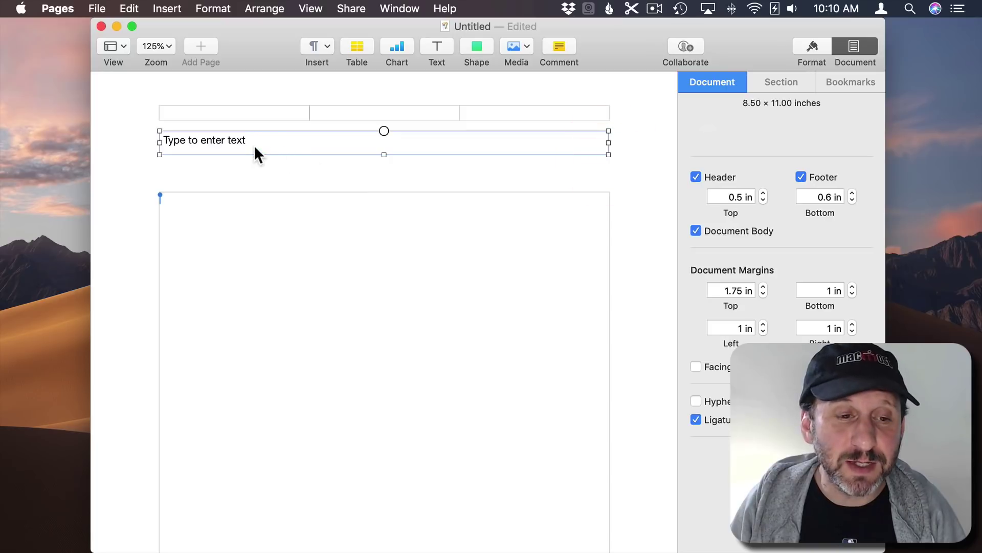
double_click(230, 141)
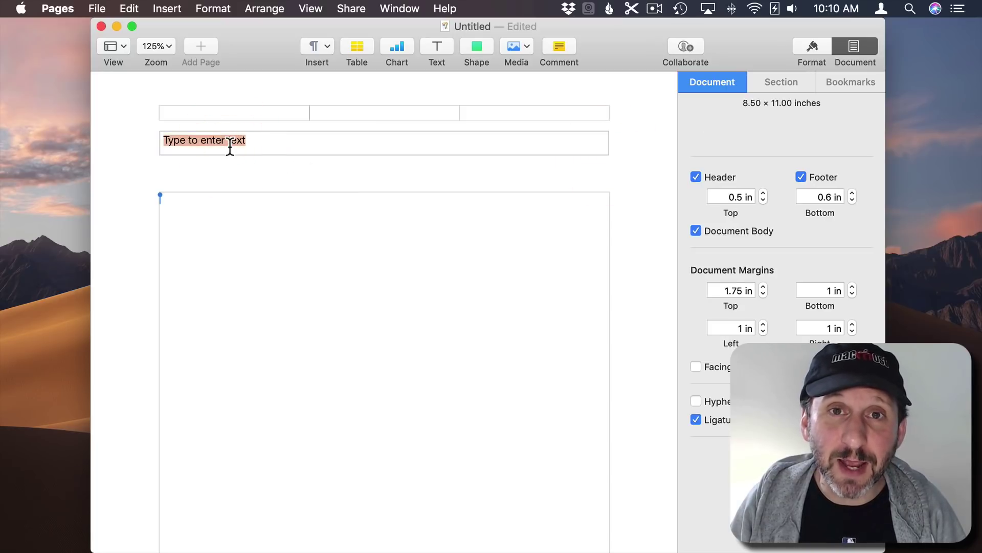
text(Reynholm Industries)
click(812, 48)
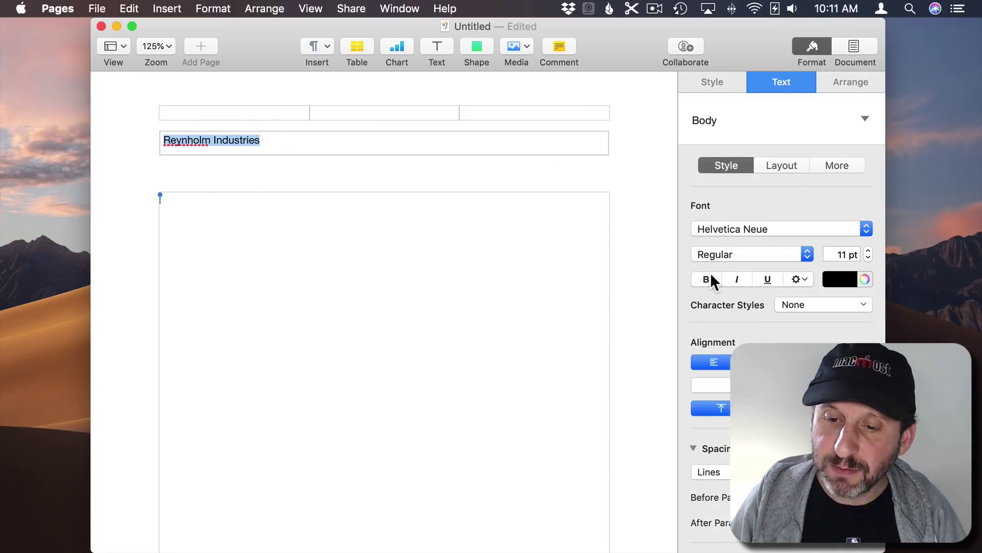
click(707, 278)
key(super+shift+bar)
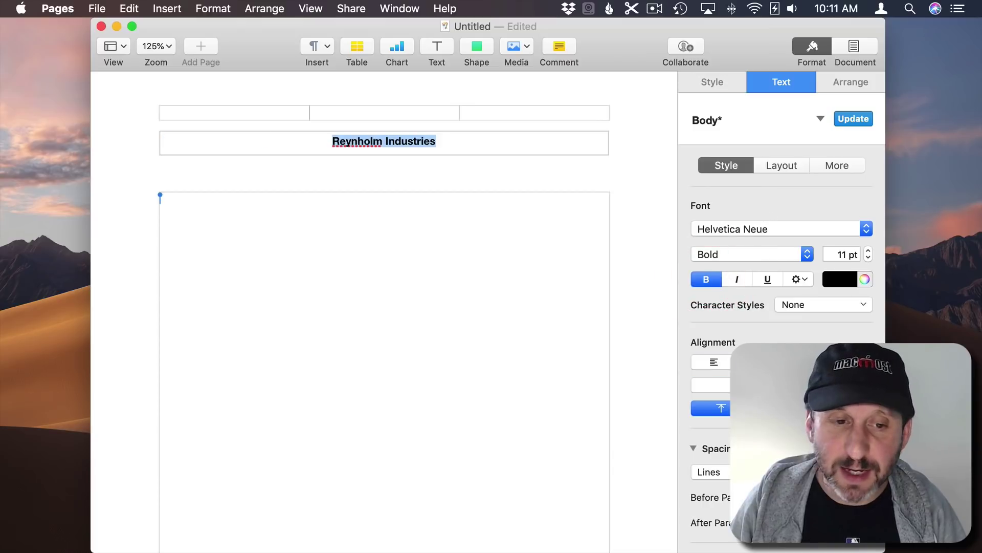
click(391, 163)
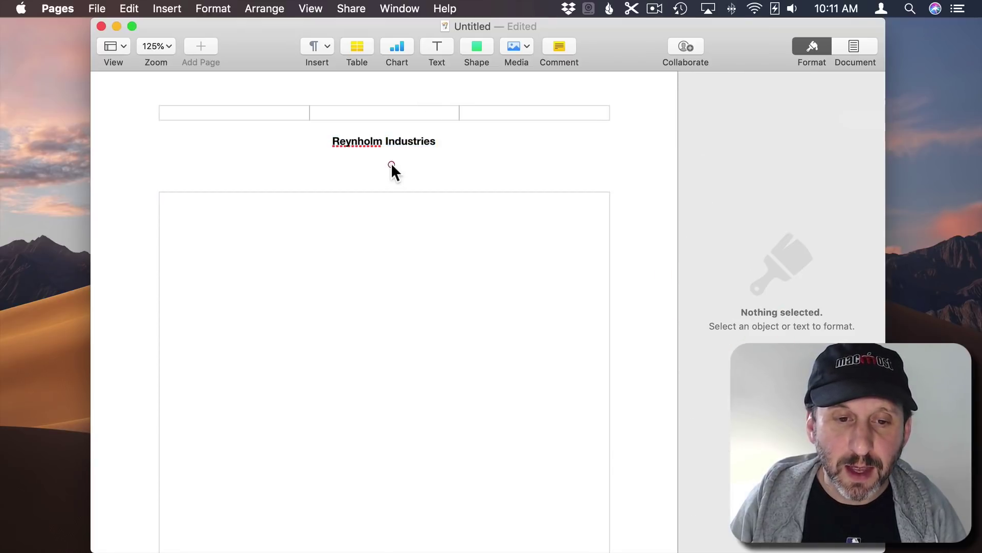
Duplicate the name box below the original and set its text wrap to None.
click(386, 146)
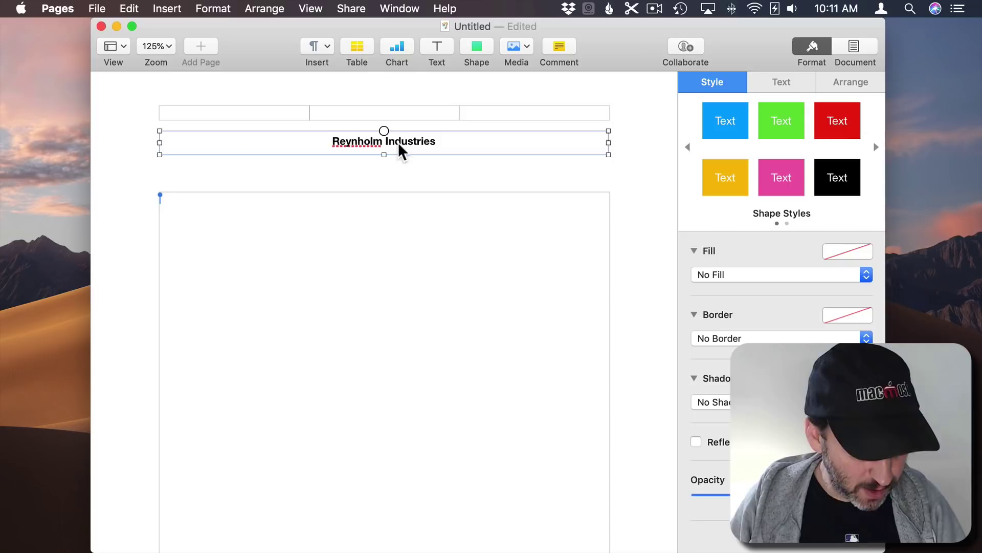
drag(394, 149, 396, 175)
click(346, 139)
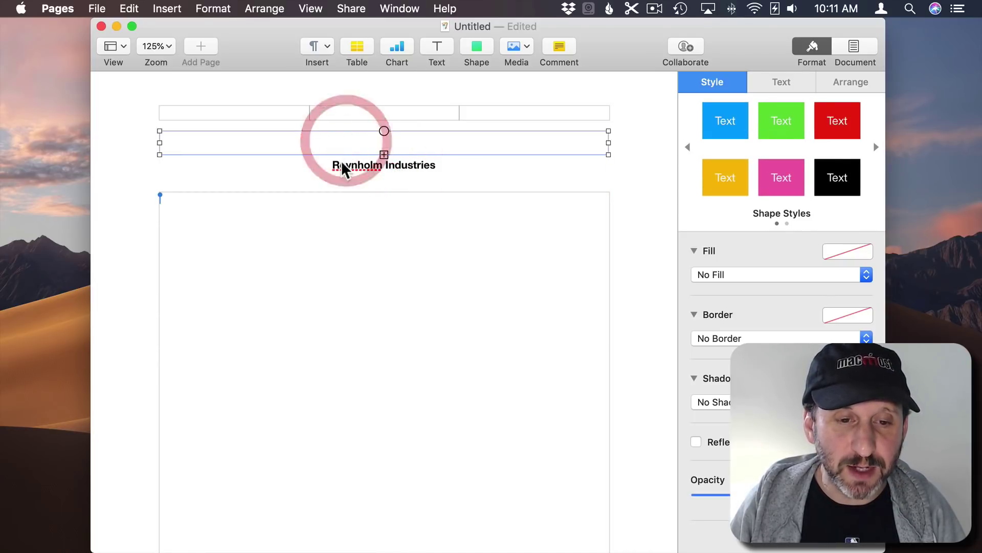
click(339, 170)
click(348, 183)
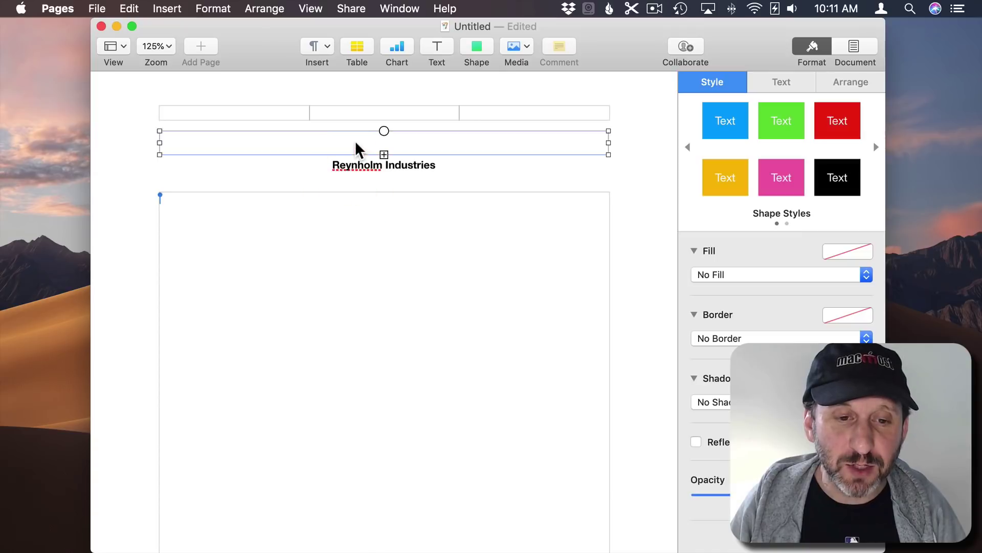
click(842, 83)
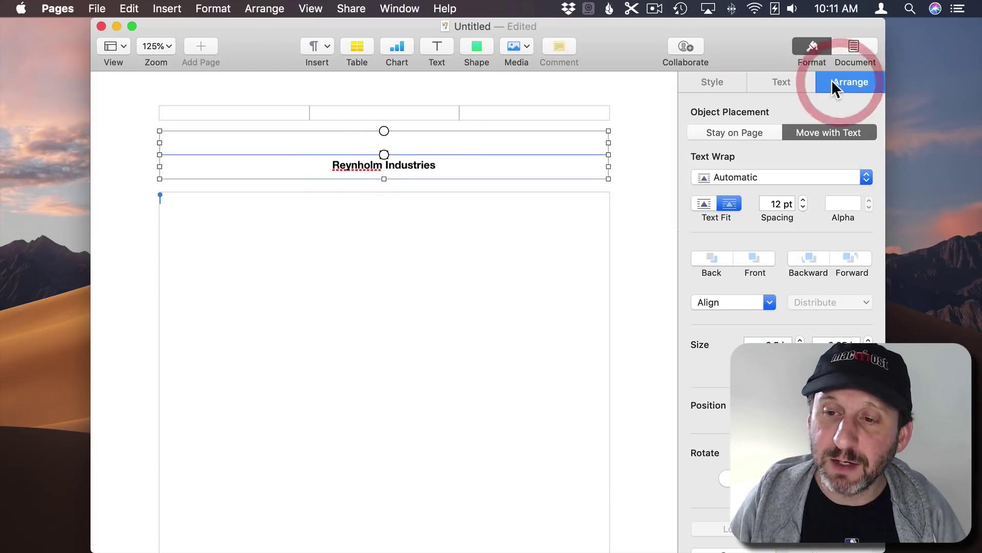
click(752, 177)
click(742, 253)
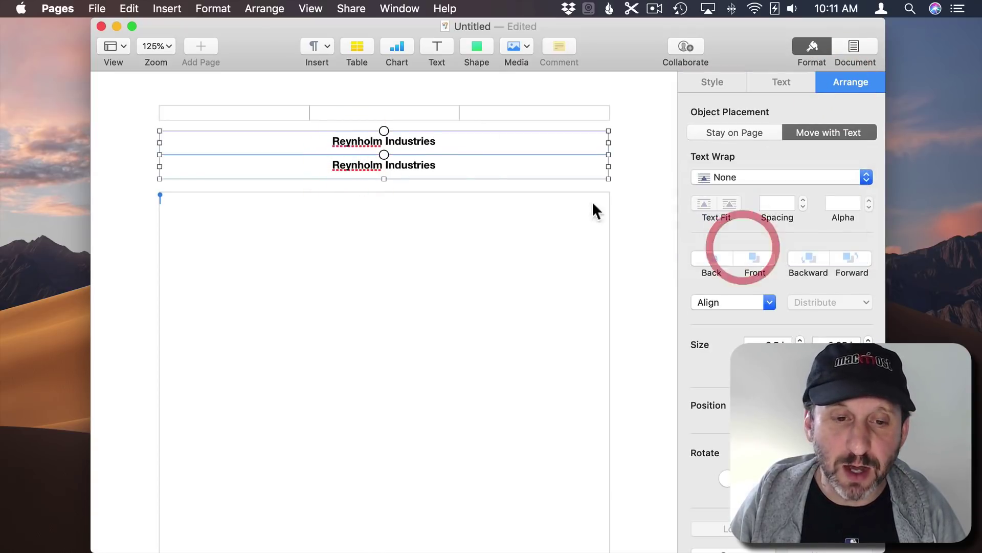
Replace the copy's text with 999 Ninth Avenue, New York, NY 00000 and tuck it under the name.
triple_click(362, 164)
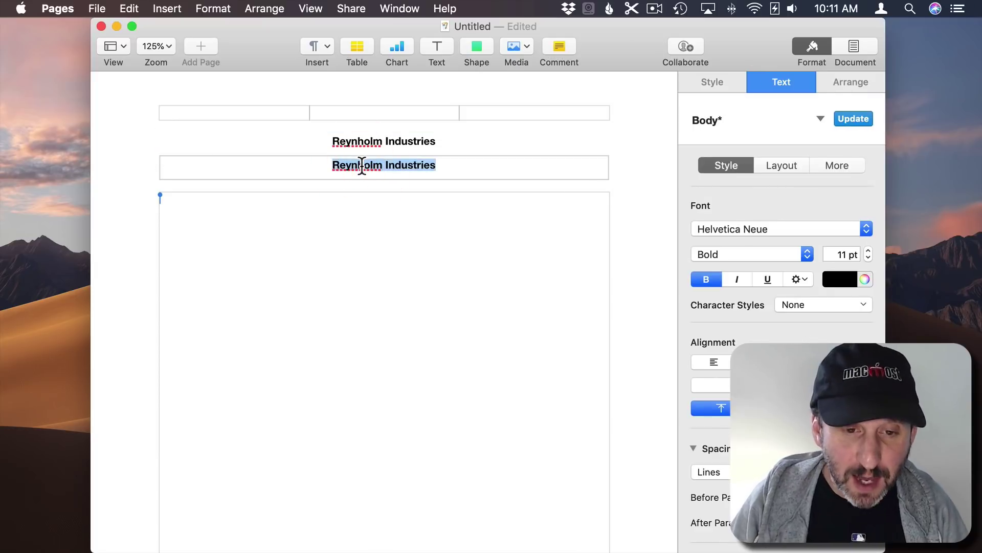
text(999 Ninth Avenue, New York, NY 00000)
key(Escape)
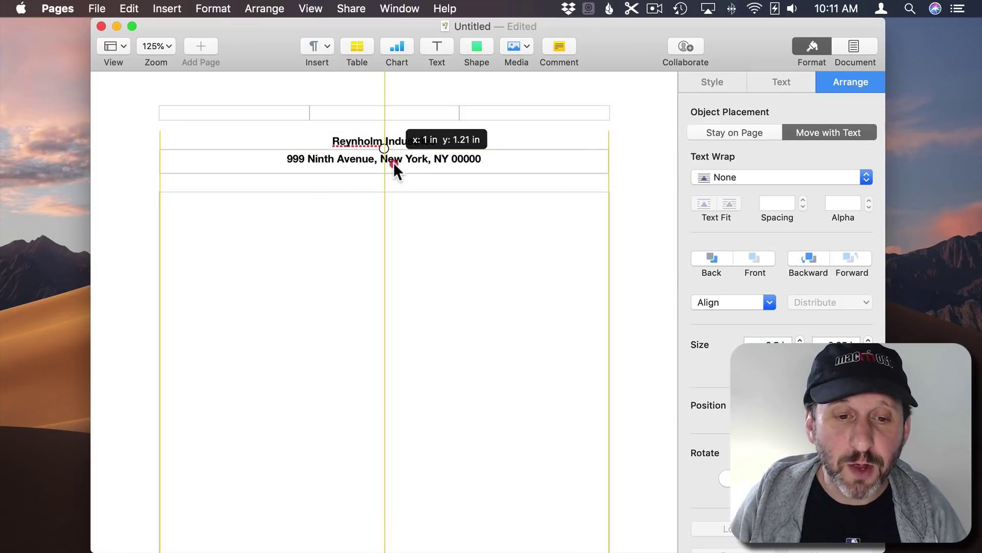
drag(394, 166, 394, 160)
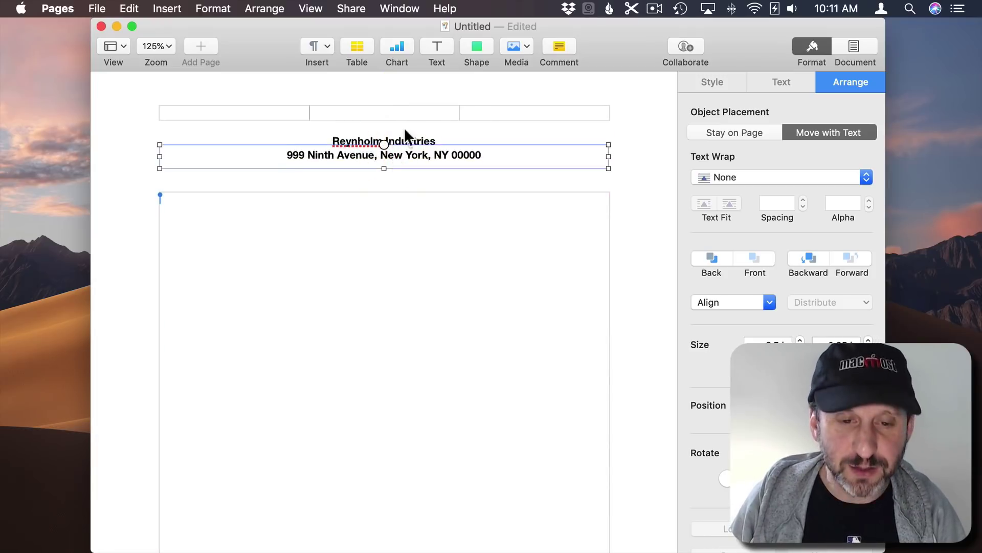
Insert a line shape, stretch it into a horizontal rule above the name, text wrap None.
click(472, 48)
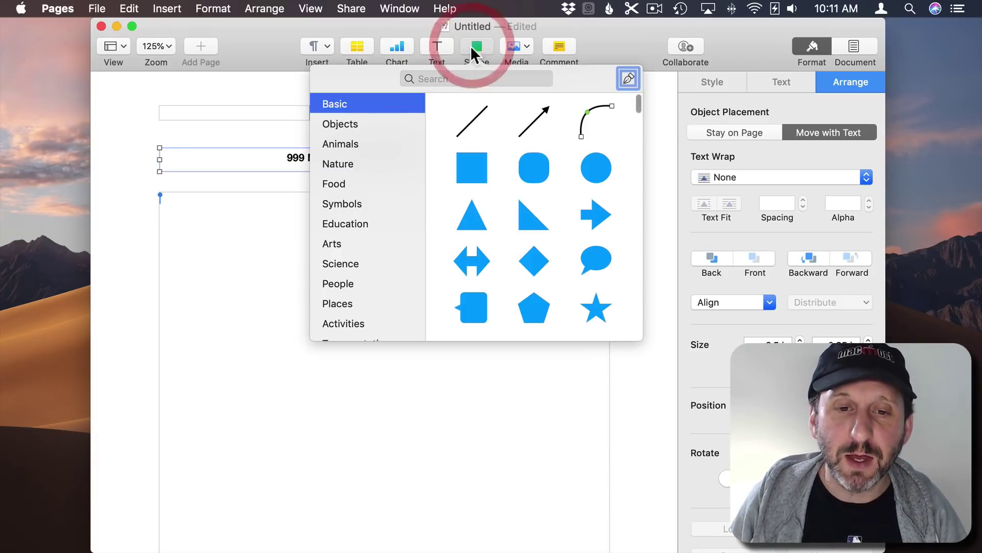
click(474, 119)
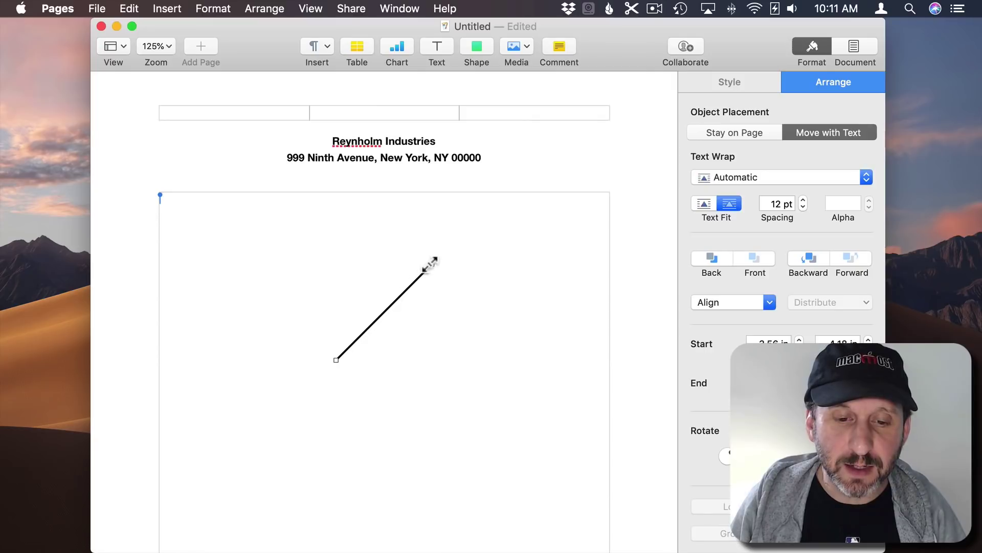
drag(431, 265, 611, 132)
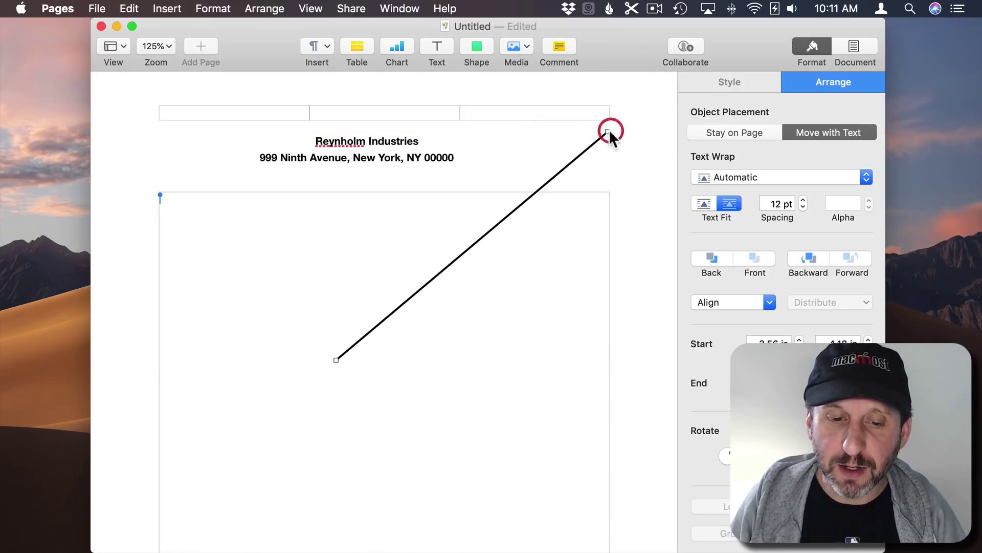
drag(334, 359, 160, 131)
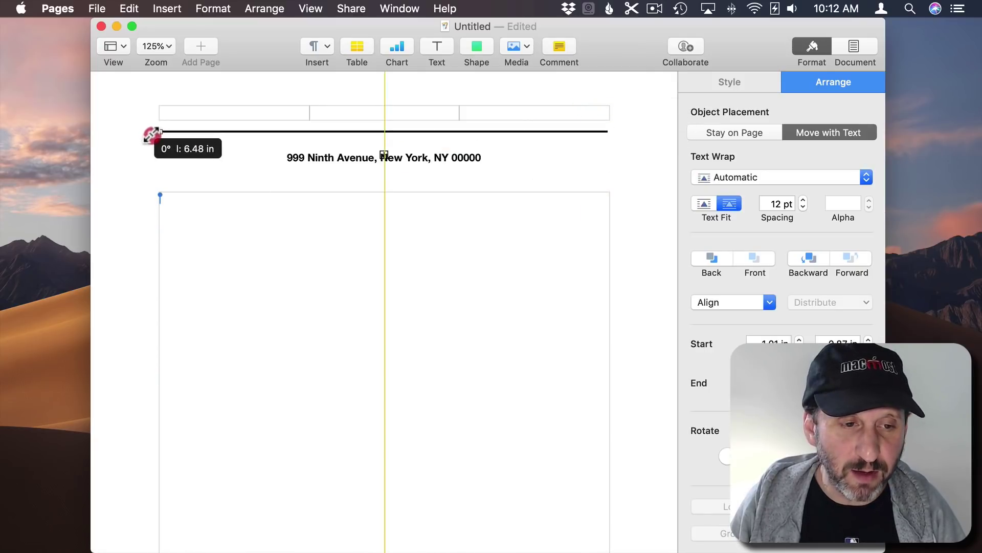
click(743, 178)
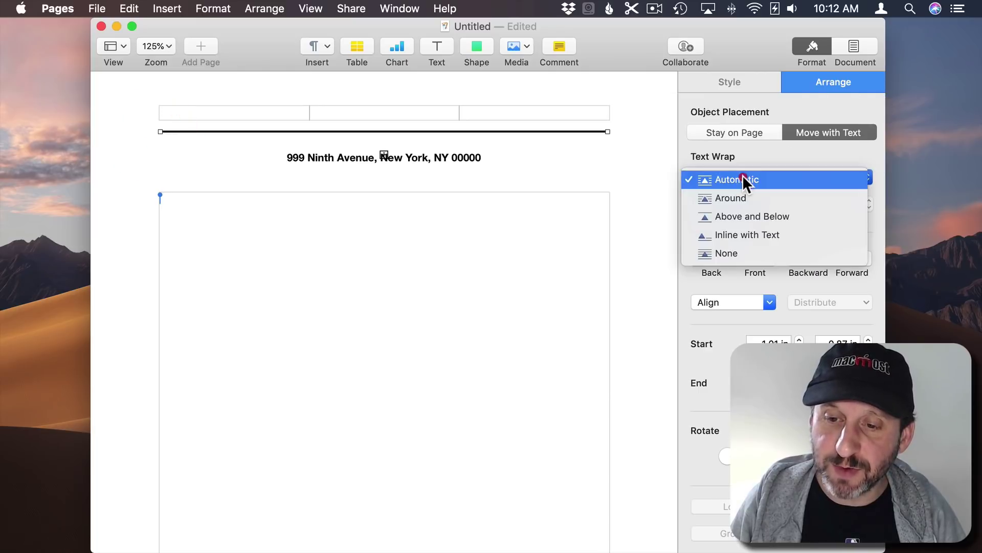
click(740, 248)
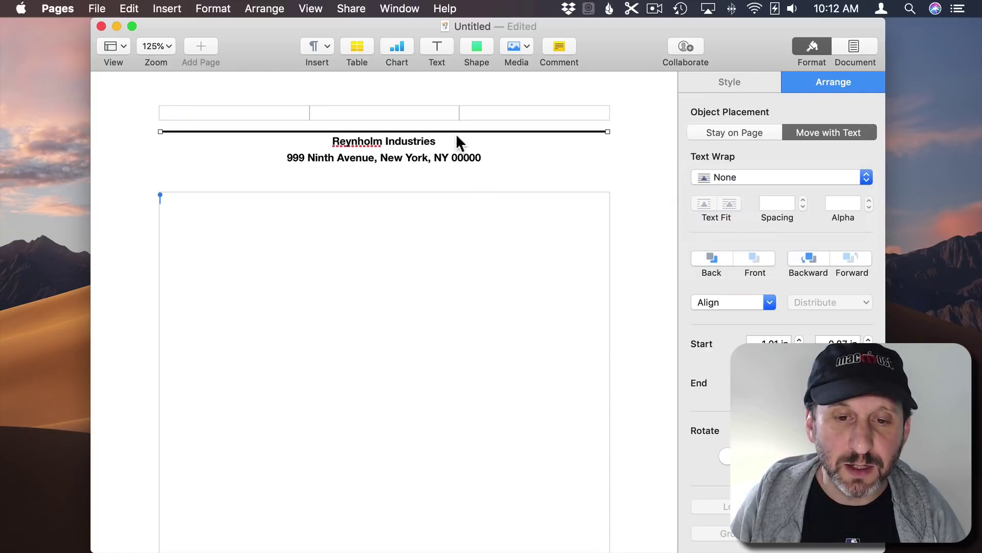
Duplicate the rule just below the address line and return to the letter body.
alt+drag(461, 131, 461, 171)
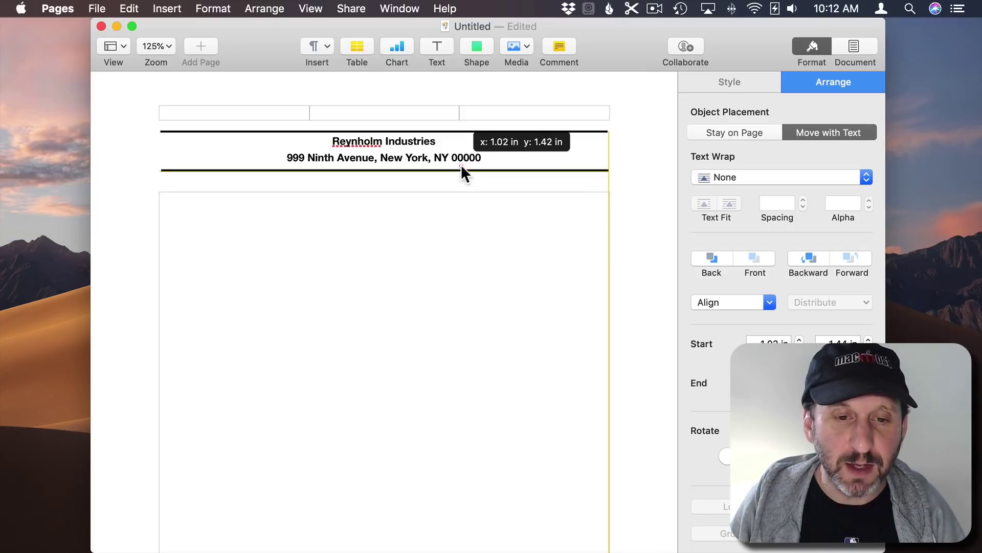
drag(461, 169, 462, 165)
click(405, 154)
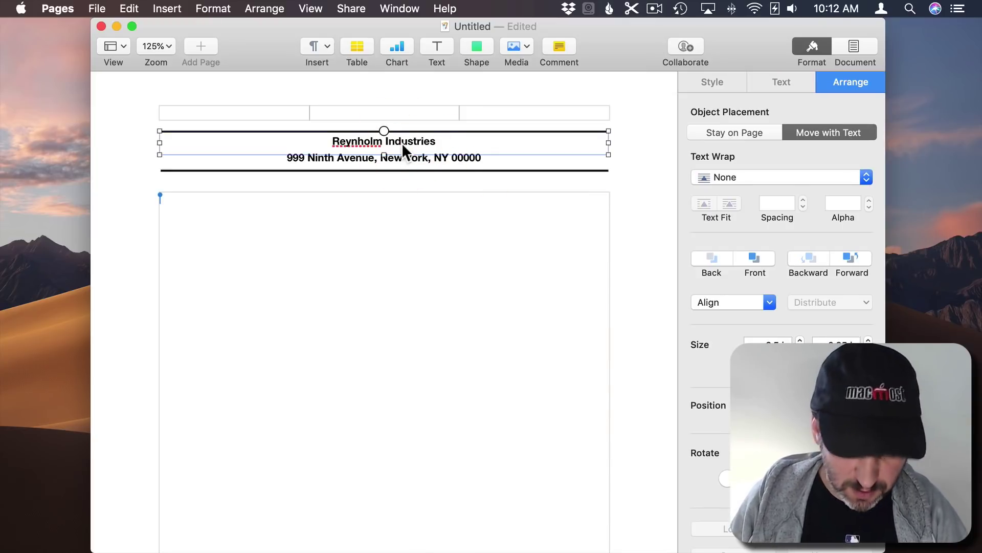
key(Down)
key(Down)
click(238, 238)
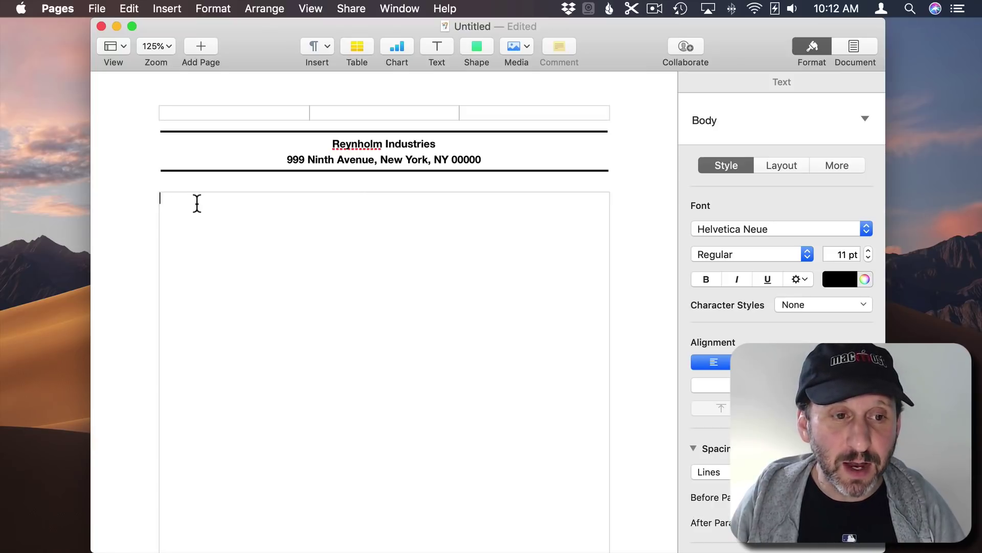
Insert a Date & Time field in full weekday format, Thursday, May 30, 2019.
click(168, 9)
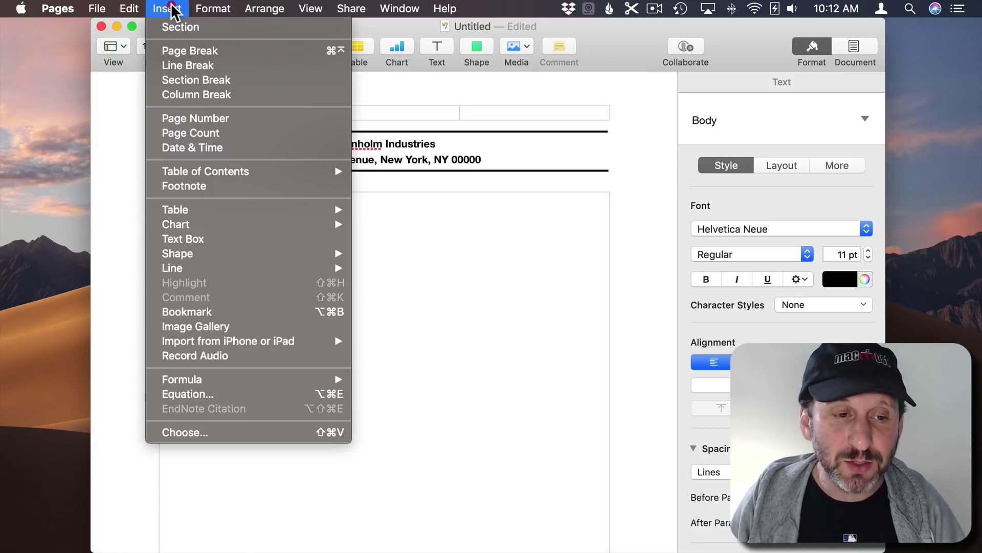
click(192, 148)
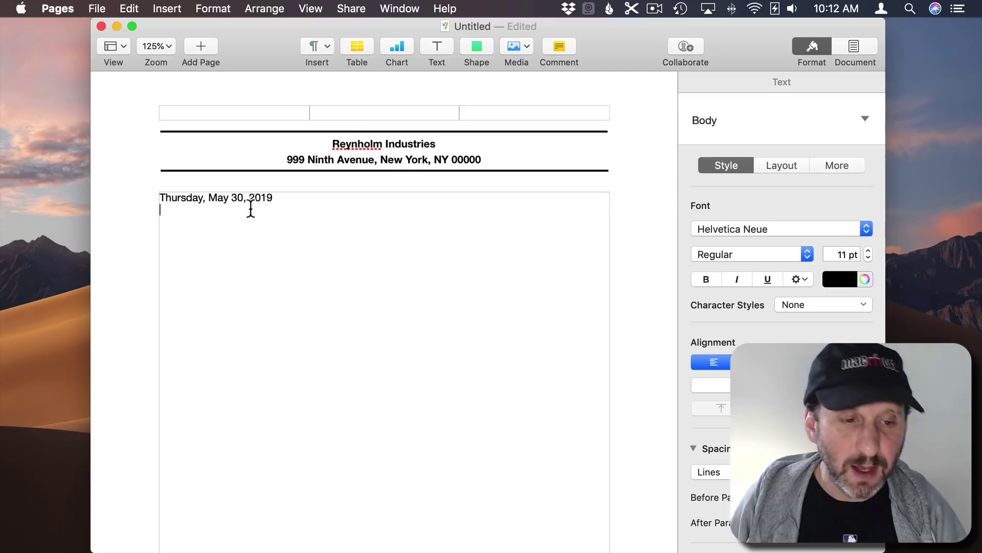
click(216, 198)
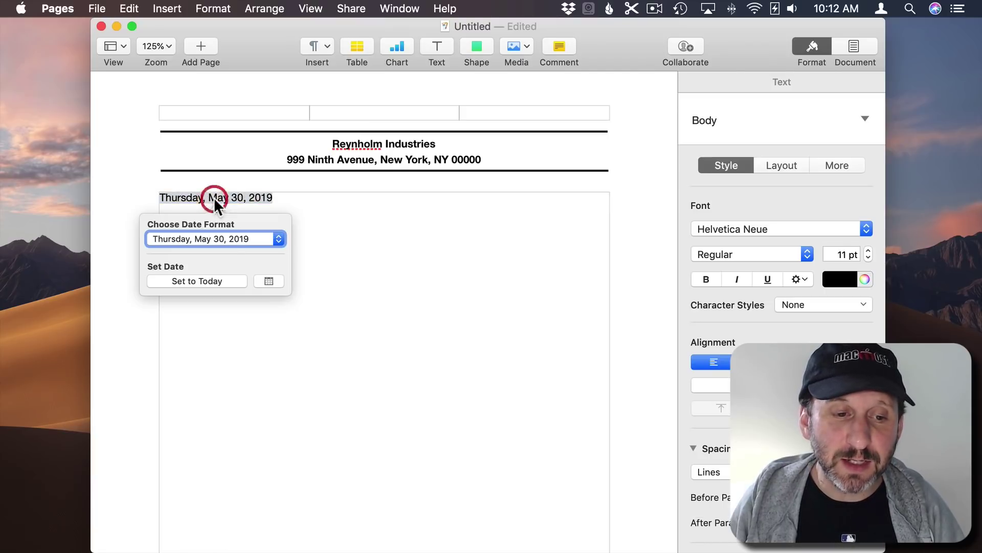
click(204, 238)
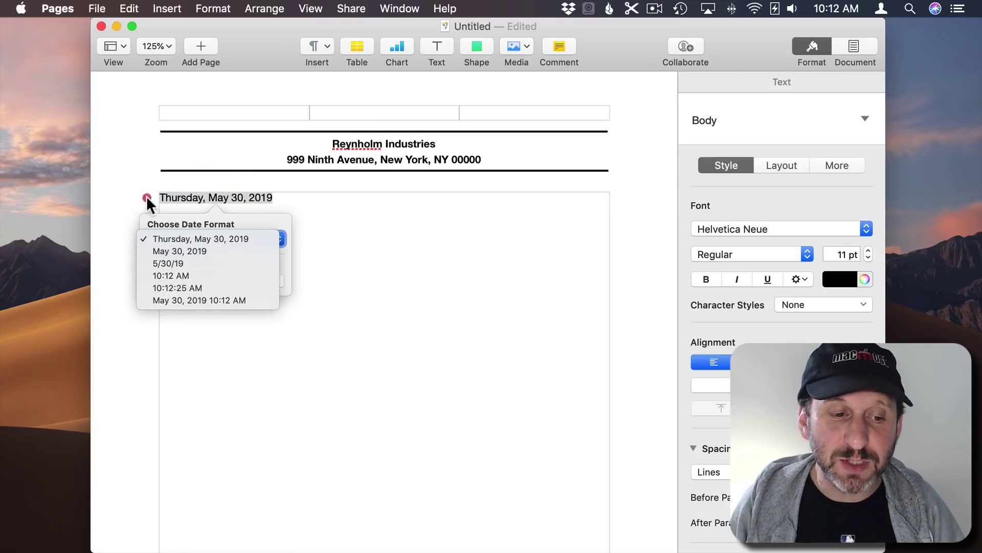
click(203, 261)
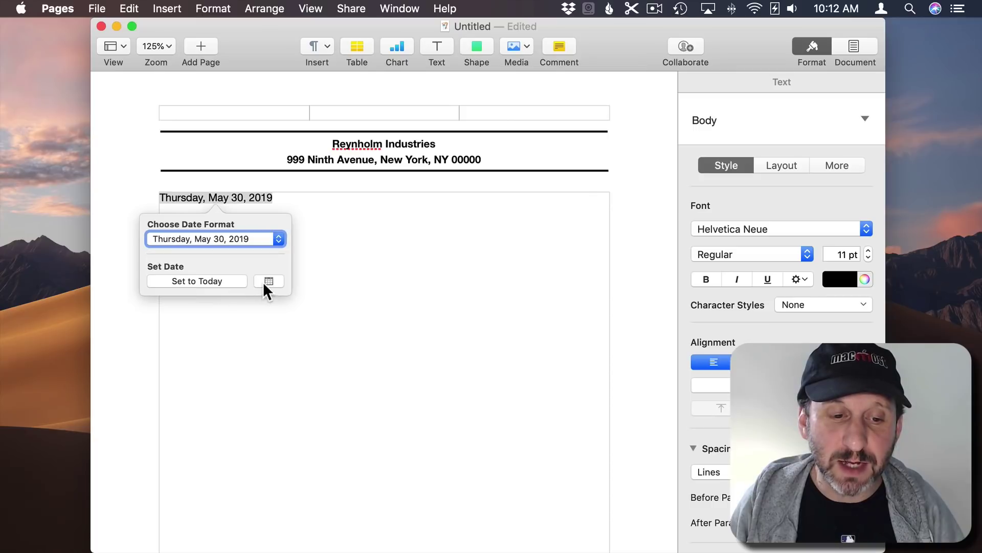
click(303, 207)
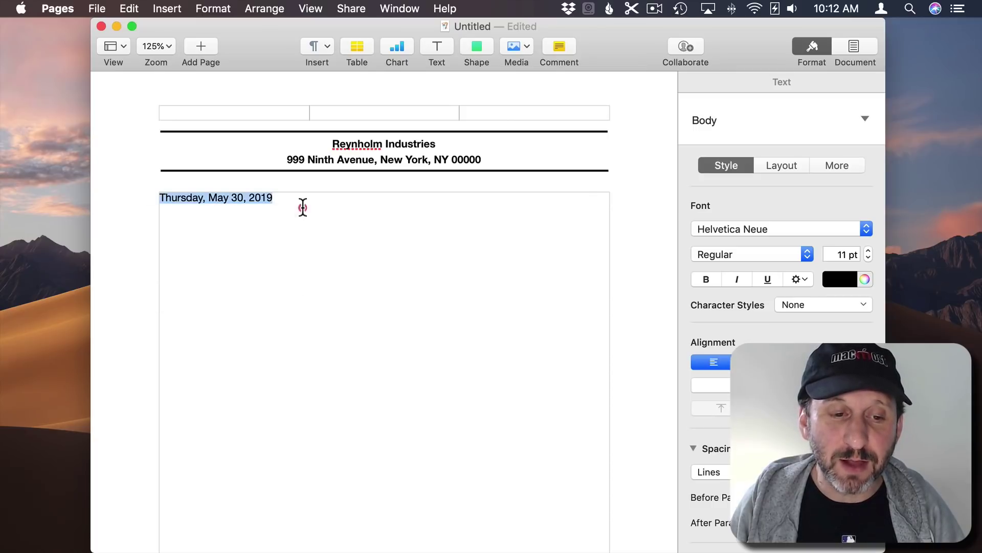
click(225, 227)
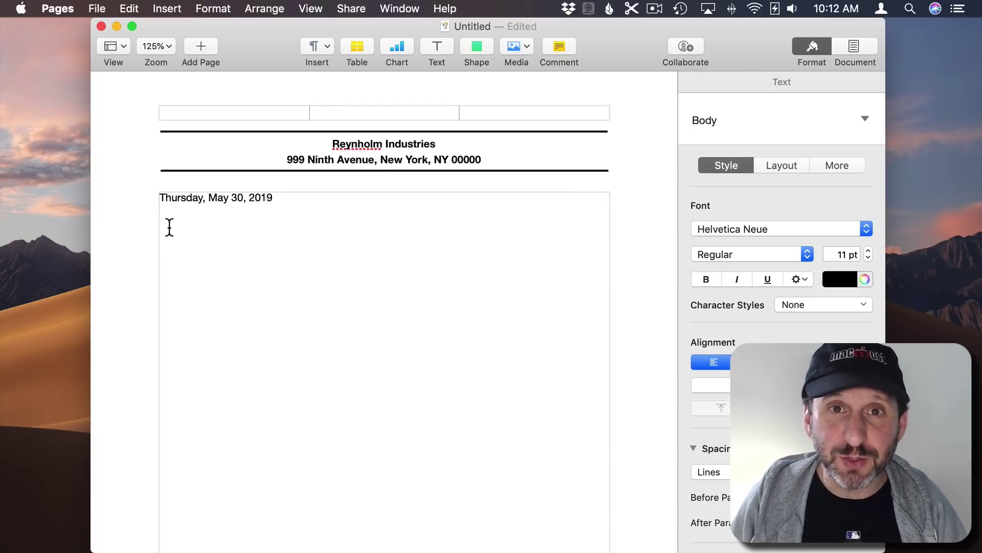
text(Name)
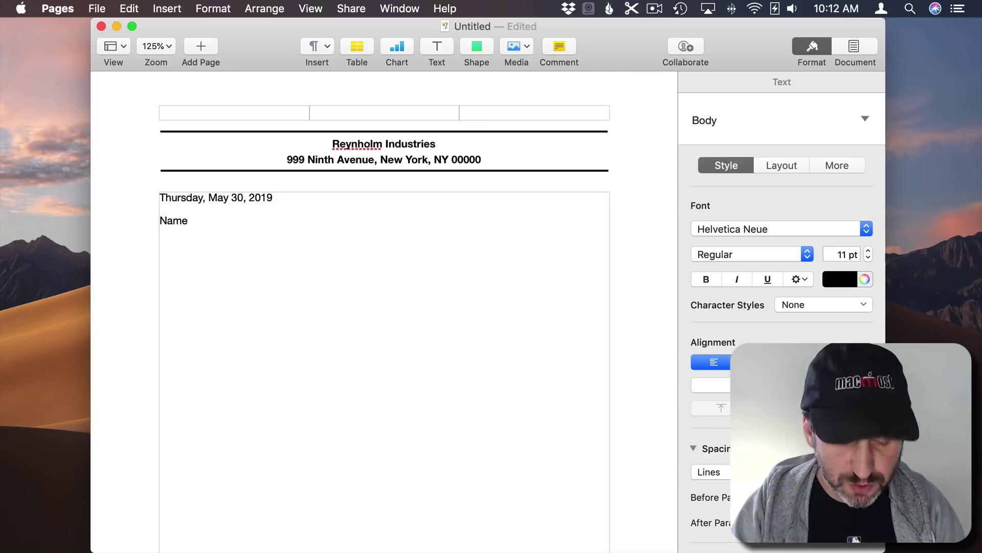
Type the recipient Name and Street Address lines and define Name as placeholder text.
key(Return)
text(Street Address)
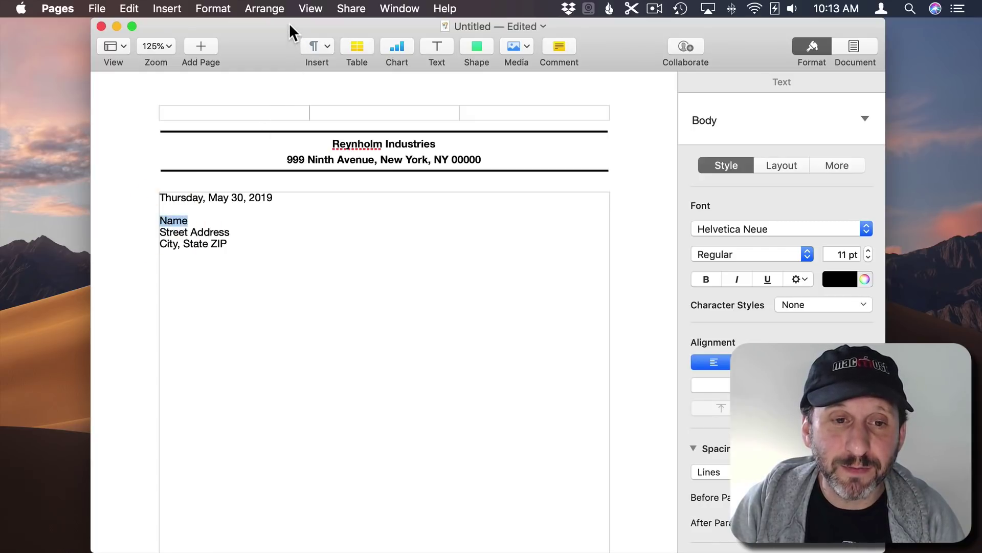
click(213, 9)
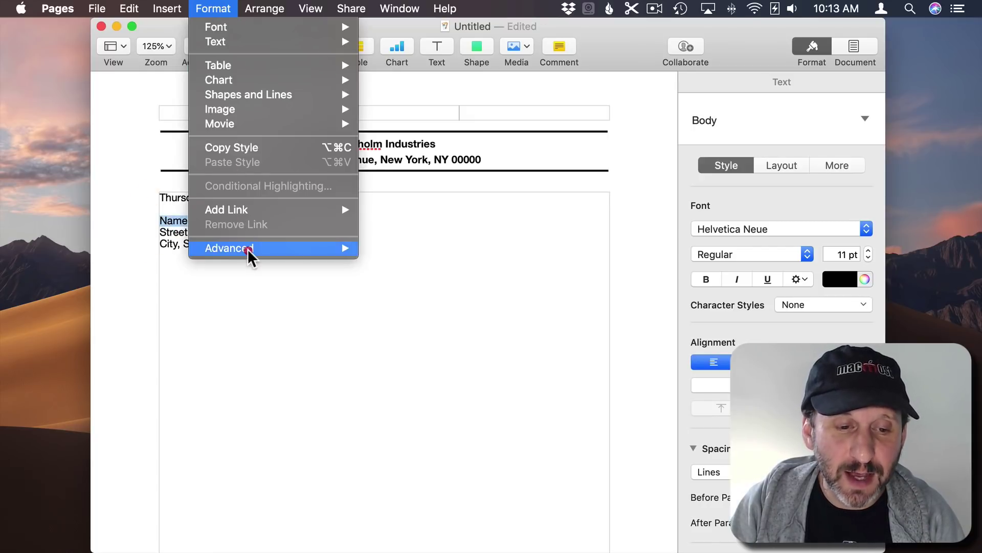
mouse_move(229, 248)
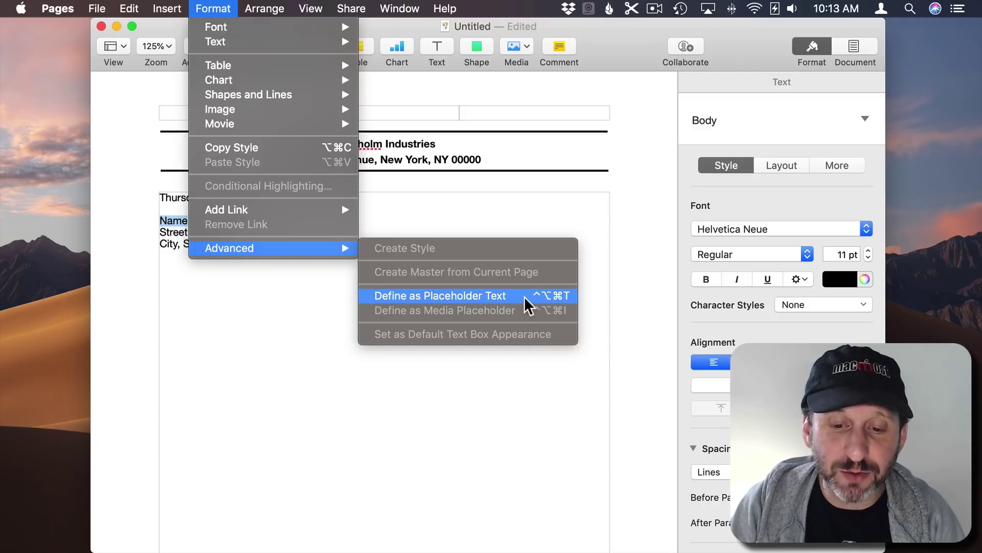
click(562, 296)
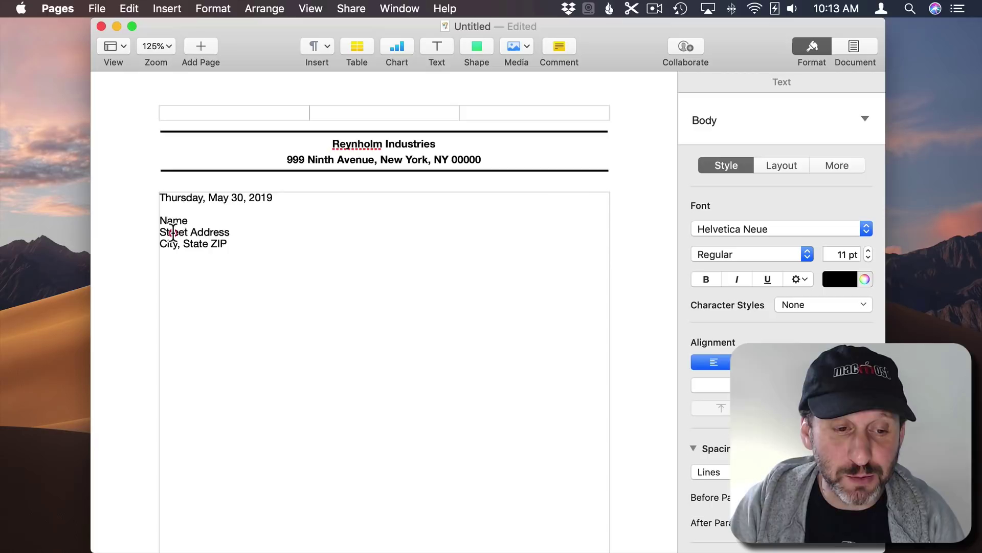
Define Street Address as placeholder text, leaving City, State ZIP as plain text.
drag(173, 231, 219, 232)
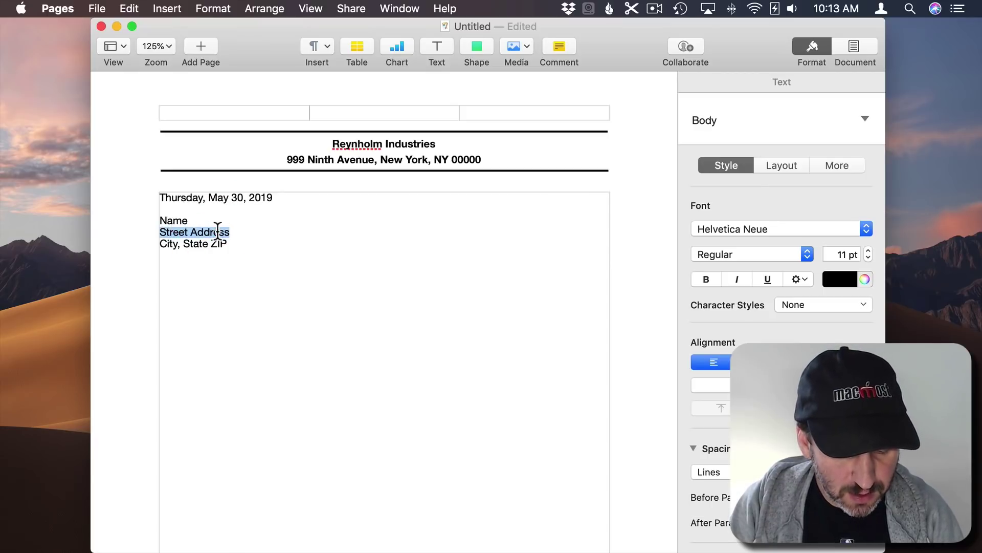
key(ctrl+alt+super+t)
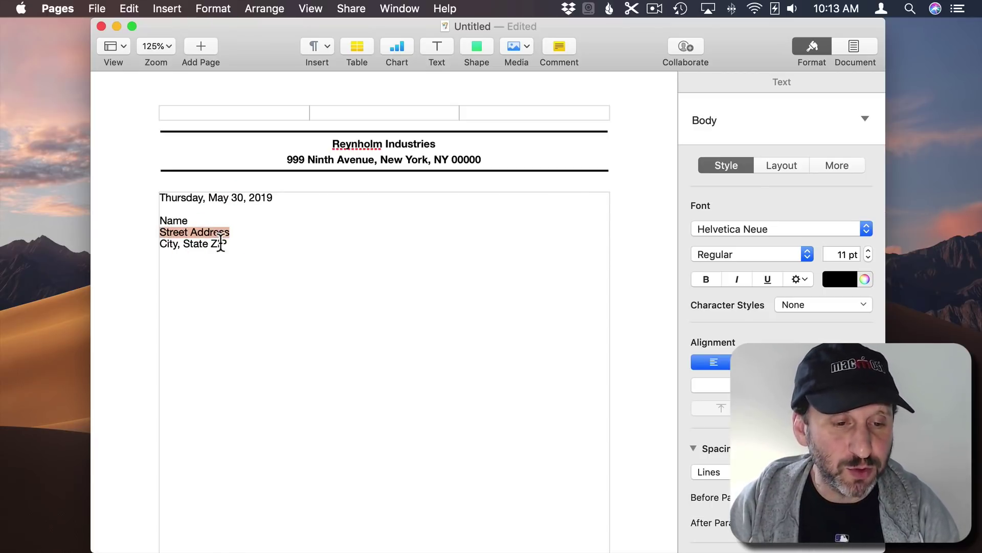
drag(160, 244, 224, 245)
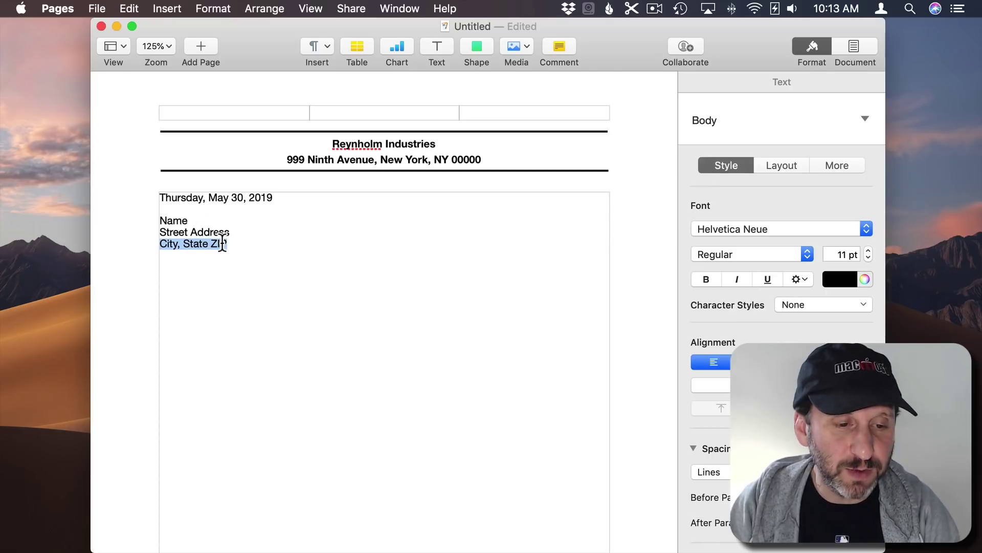
click(178, 243)
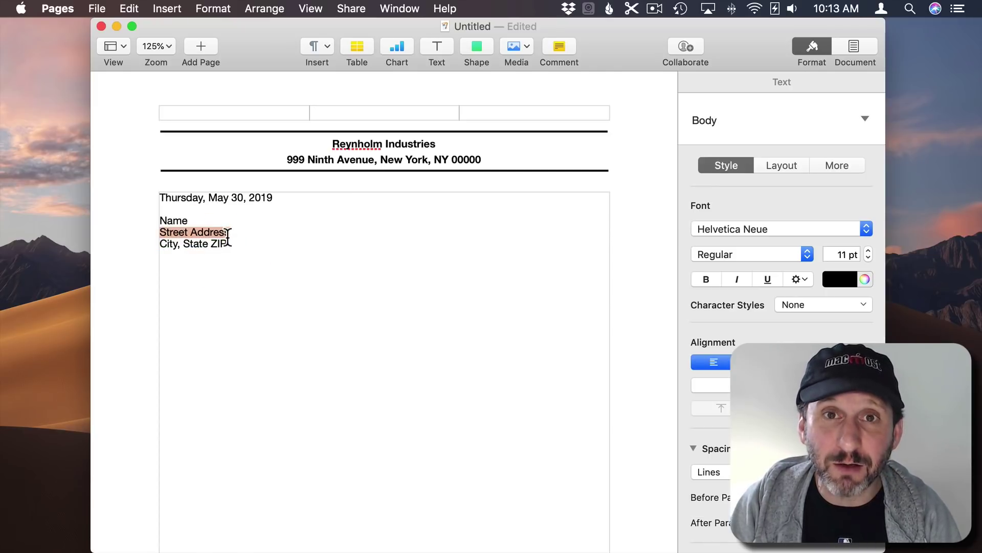
click(214, 272)
text(Dear Name,)
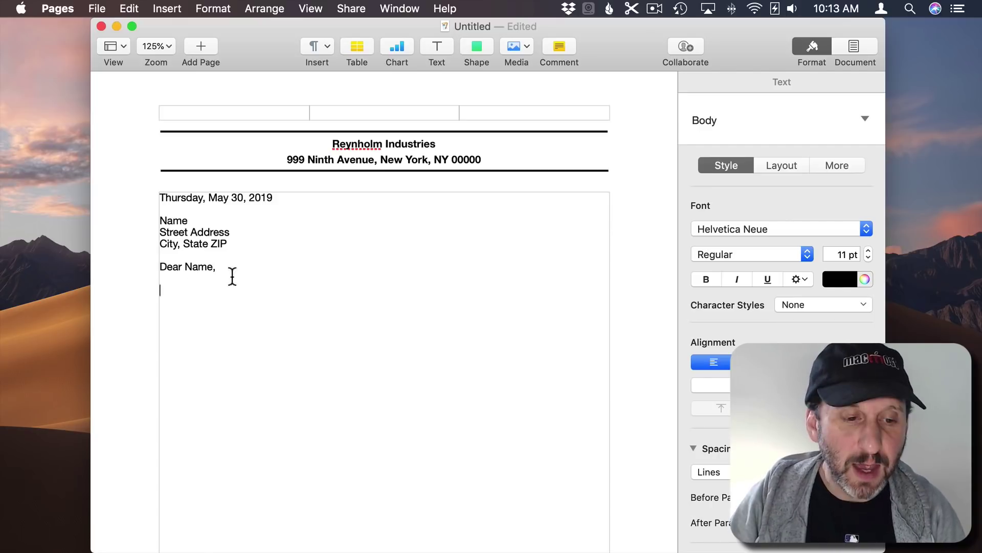
Paste lorem ipsum paragraphs below "Dear Name," as the letter body and select them.
double_click(201, 267)
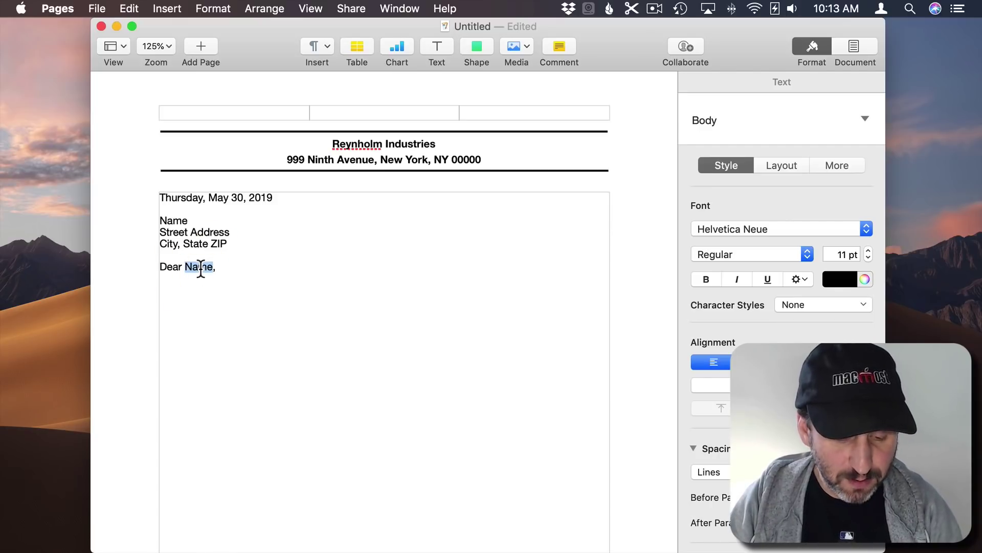
click(204, 290)
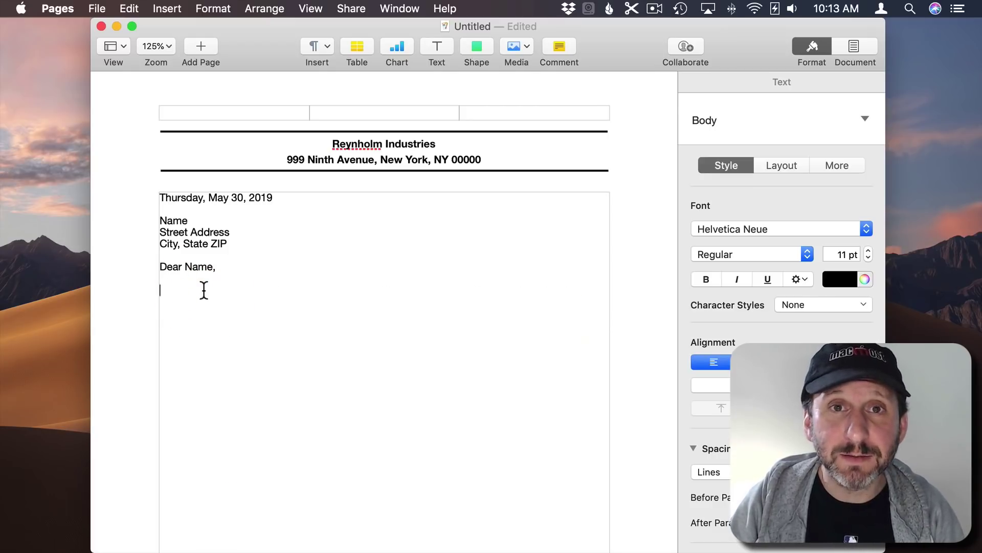
text(Etiam porta sem malesuada magna mollis euismod. Donec sed odio dui. Curabitur blandit tempus porttitor. Integer posuere erat a ante venenatis dapibus posuere velit aliquet. Duis mollis, est non commodo luctus, nisi erat porttitor ligula, eget lacinia odio sem nec elit. Maecenas faucibus mollis interdum. Morbi leo risus, porta ac consectetur ac, vestibulum at eros. Duis mollis, est non commodo luctus, nisi erat porttitor ligula, eget lacinia odio sem nec elit. Donec ullamcorper nulla non metus auctor fringilla. Aenean lacinia bibendum nulla sed consectetur. Maecenas faucibus mollis interdum. Integer posuere erat a ante venenatis dapibus posuere velit aliquet. Aenean lacinia bibendum nulla sed consectetur. Maecenas sed diam eget risus varius blandit sit amet non magna. Aenean eu leo quam. Pellentesque ornare sem lacinia quam venenatis vestibulum. Nullam quis risus eget urna mollis ornare vel eu leo. Integer posuere erat a ante venenatis dapibus posuere velit aliquet. Nullam id dolor id nibh ultricies vehicula ut id elit. Cras justo odio, dapibus ac facilisis in, egestas eget quam. Aenean lacinia bibendum nulla sed consectetur. Nullam quis risus eget urna mollis ornare vel eu leo. Cum sociis natoque penatibus et magnis dis parturient montes, nascetur ridiculus mus. Nullam id dolor id nibh ultricies vehicula ut id elit. Nullam quis risus eget urna mollis ornare vel eu leo.)
drag(159, 290, 408, 474)
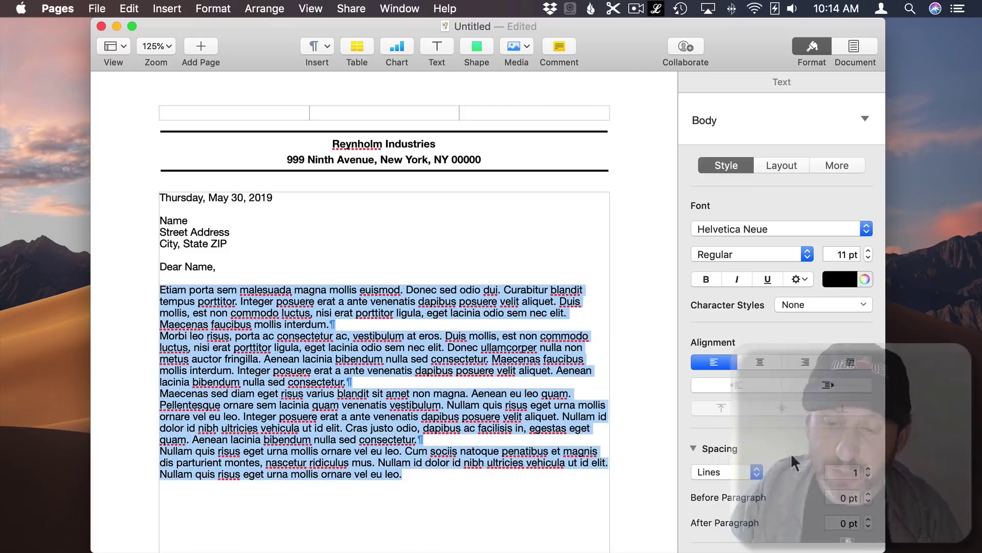
Raise After Paragraph spacing to 6 pt and update the Body style with it.
click(869, 518)
click(869, 519)
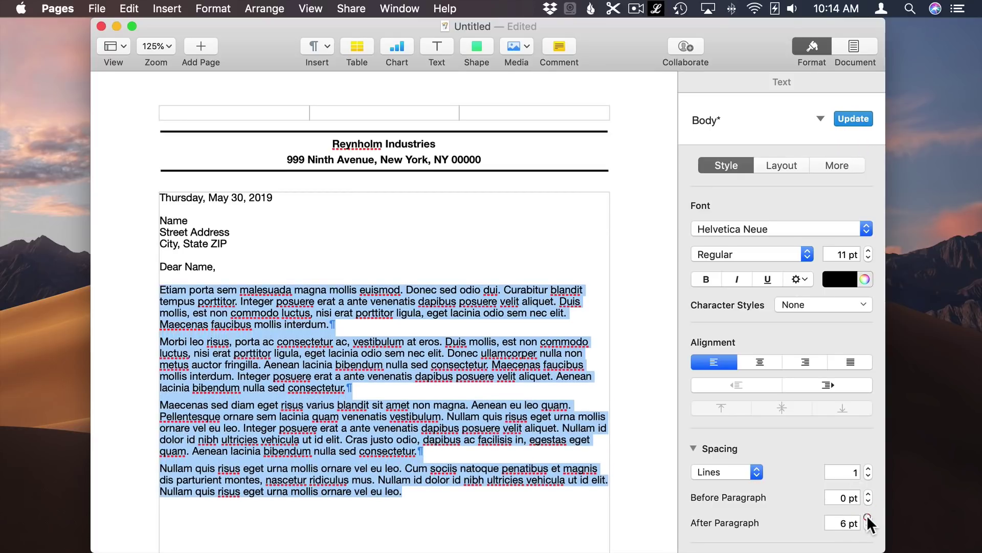
click(853, 119)
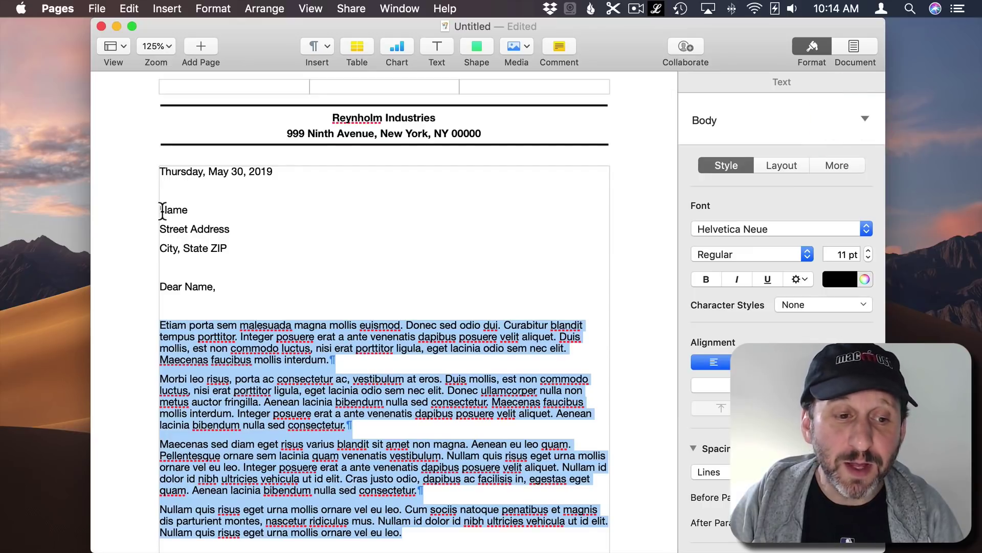
Create a new paragraph style named Misc from the recipient address lines.
drag(160, 209, 228, 248)
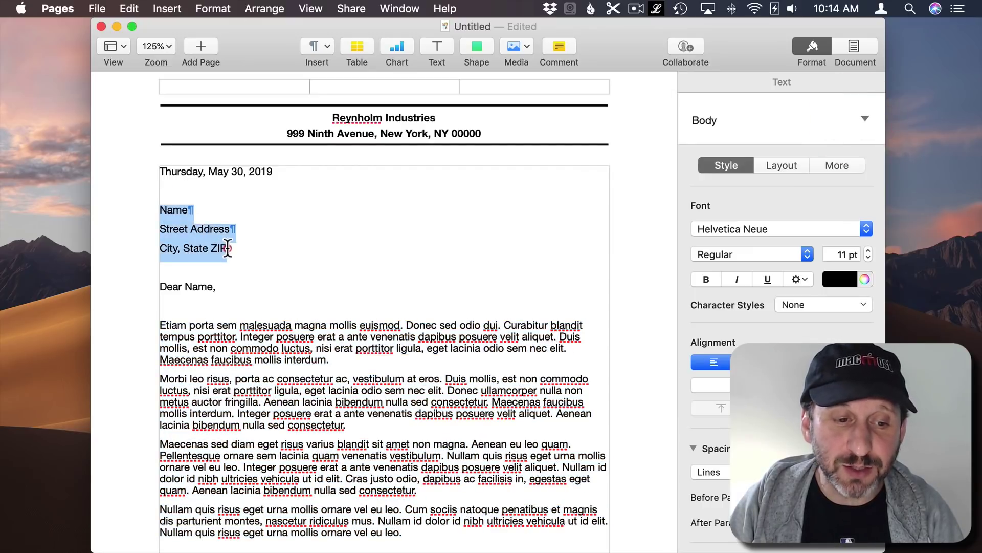
click(866, 119)
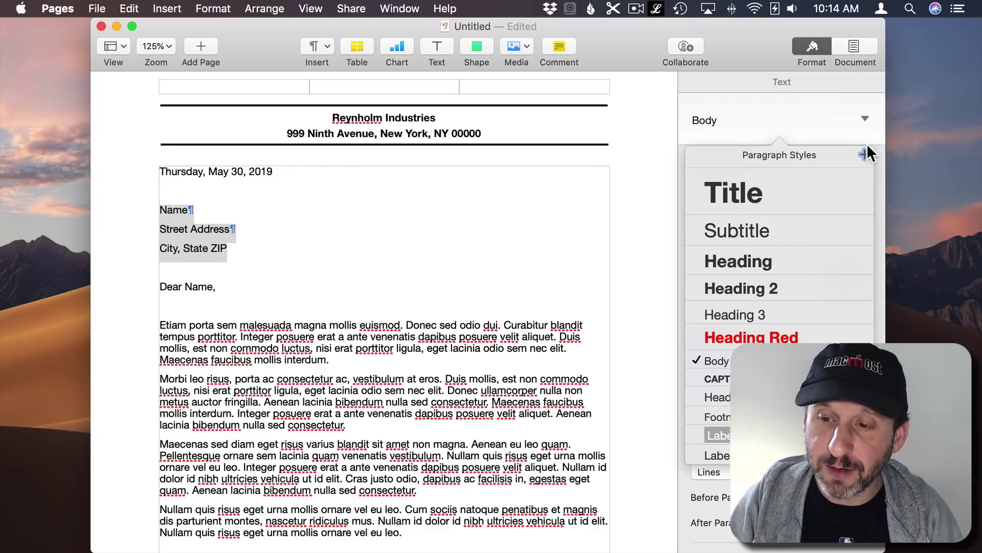
click(865, 156)
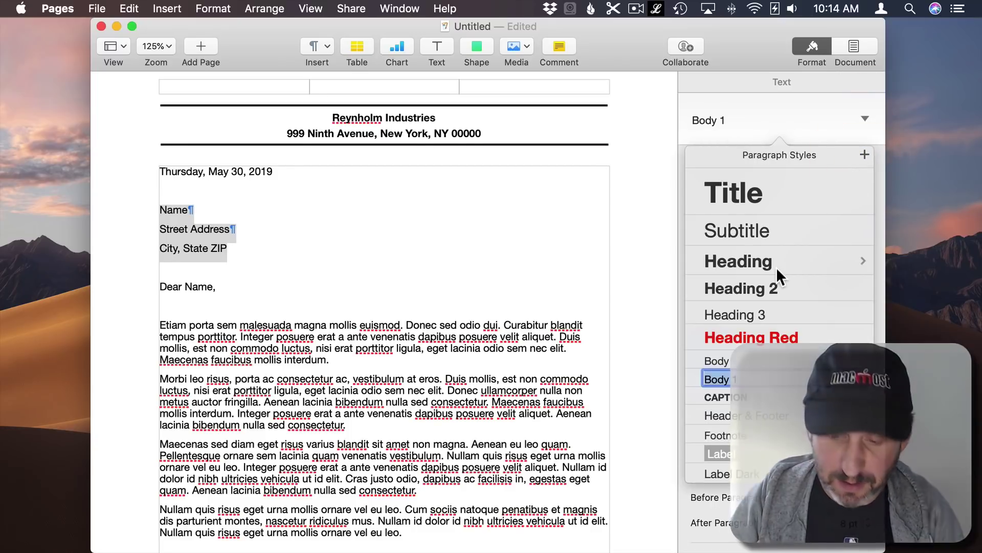
text(Misc)
key(Return)
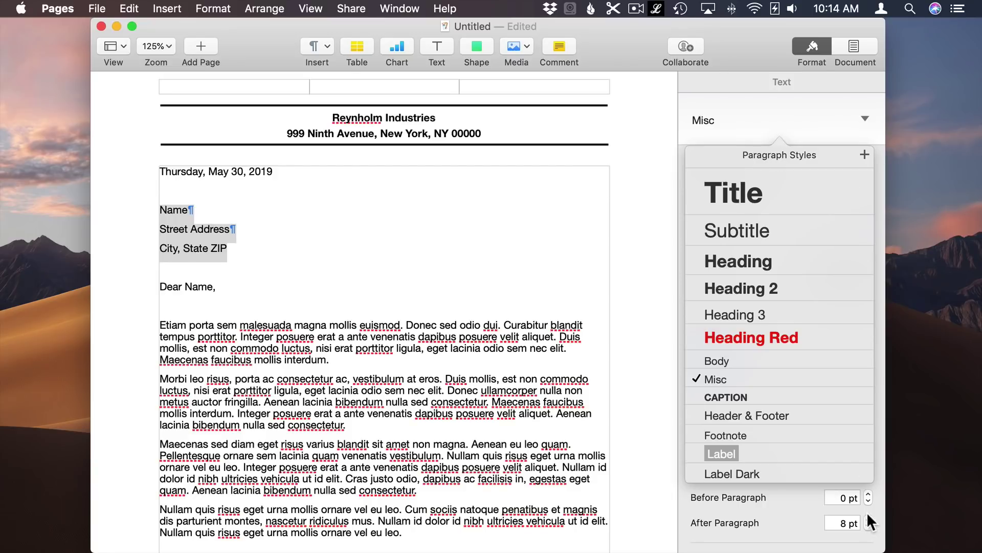
Set Misc's After Paragraph spacing to 0 pt, update the style, and select date through salutation.
click(869, 527)
click(868, 527)
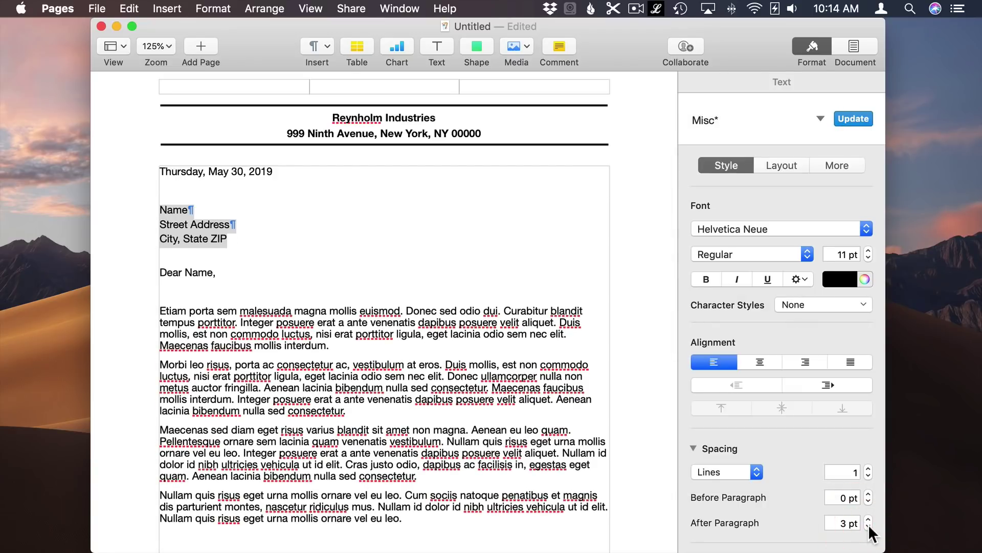
click(868, 527)
click(868, 527)
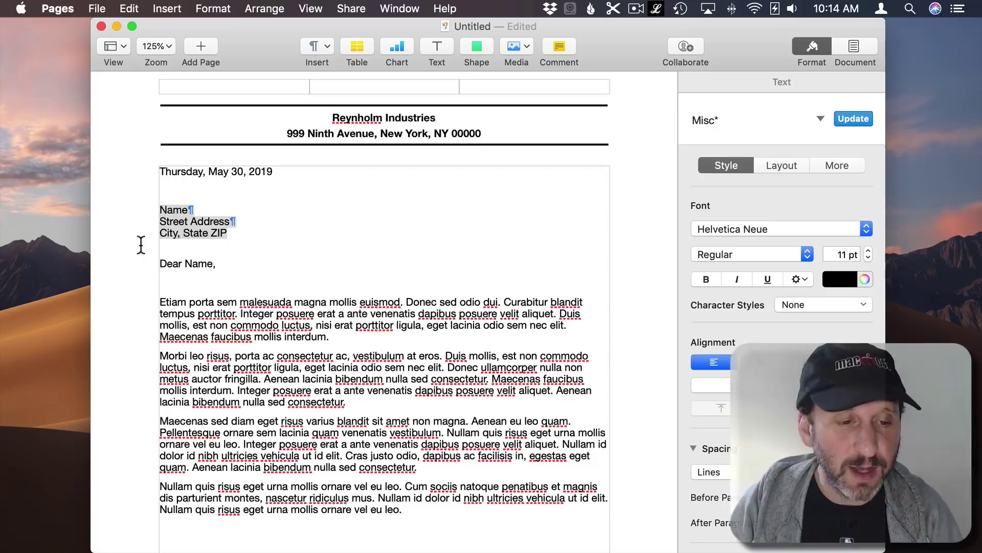
click(854, 119)
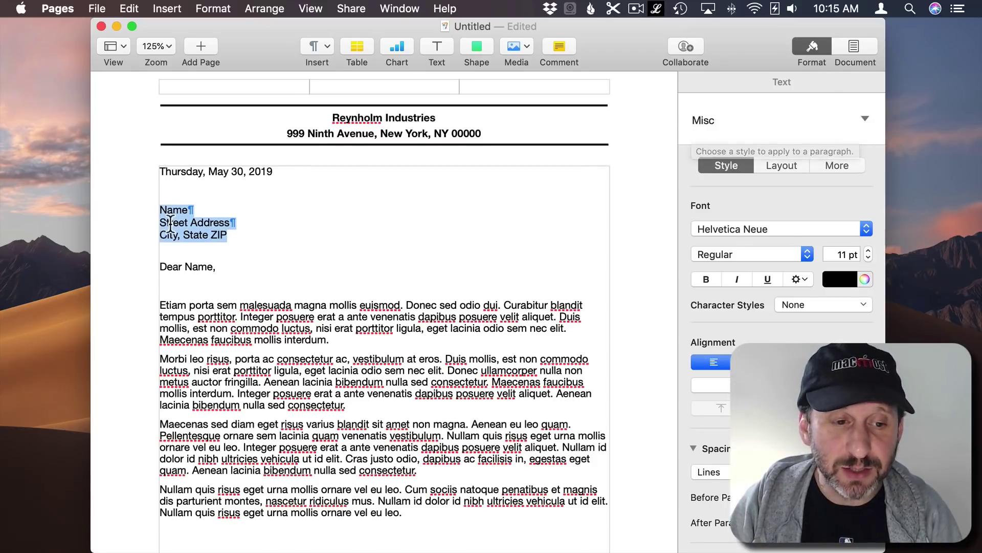
drag(160, 171, 208, 288)
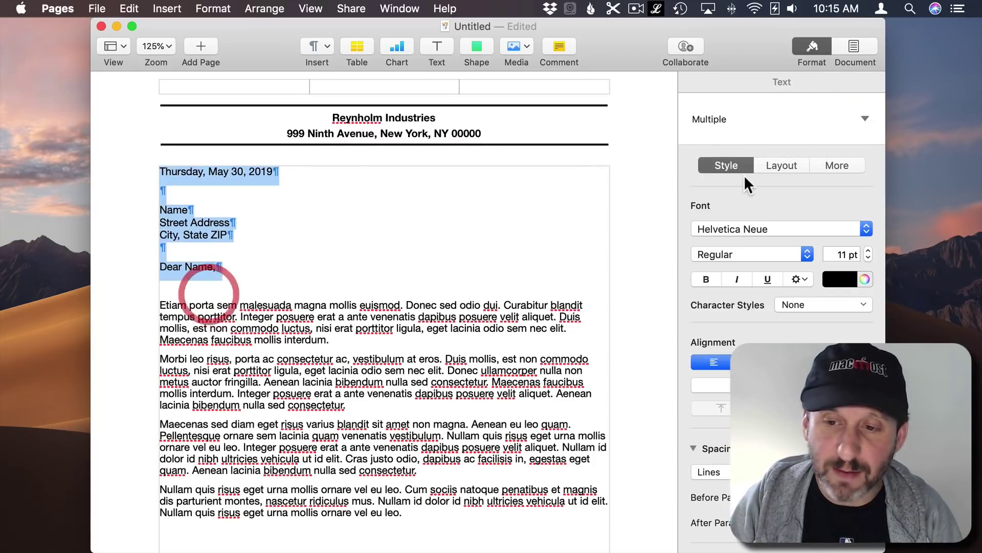
click(865, 119)
Apply Misc to the opening lines, add a Sincerely, My Name sign-off in Misc style.
click(728, 119)
click(443, 524)
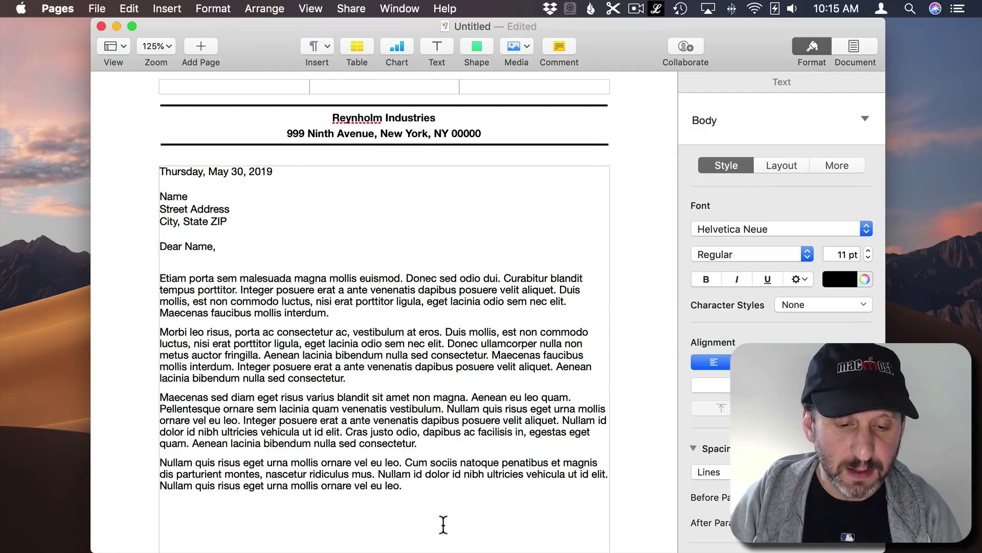
click(443, 525)
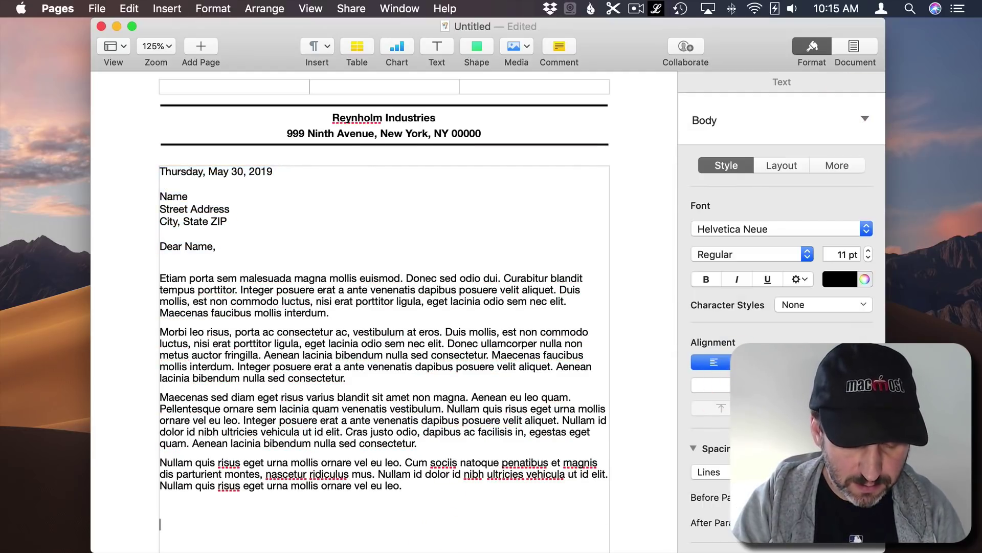
text(Sincerely)
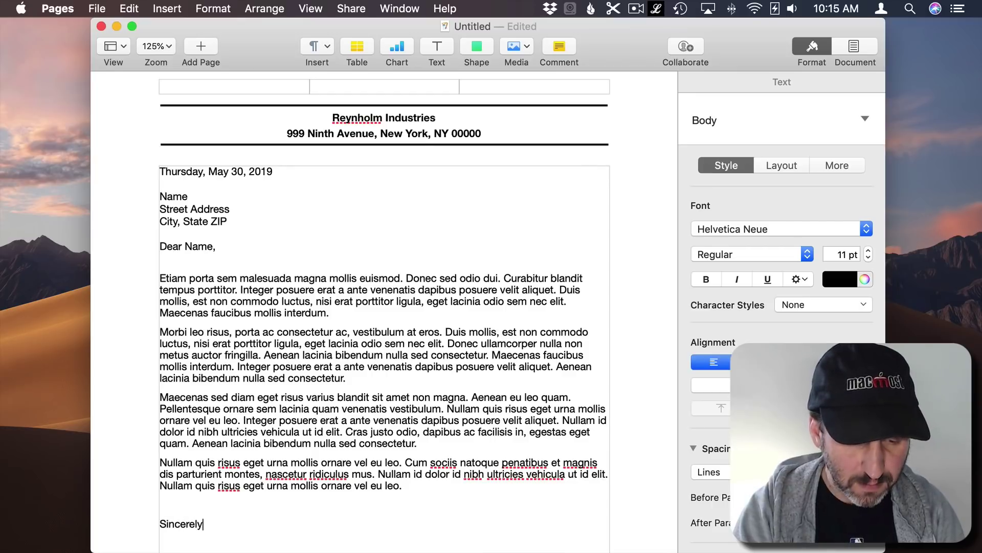
text(,)
key(Return)
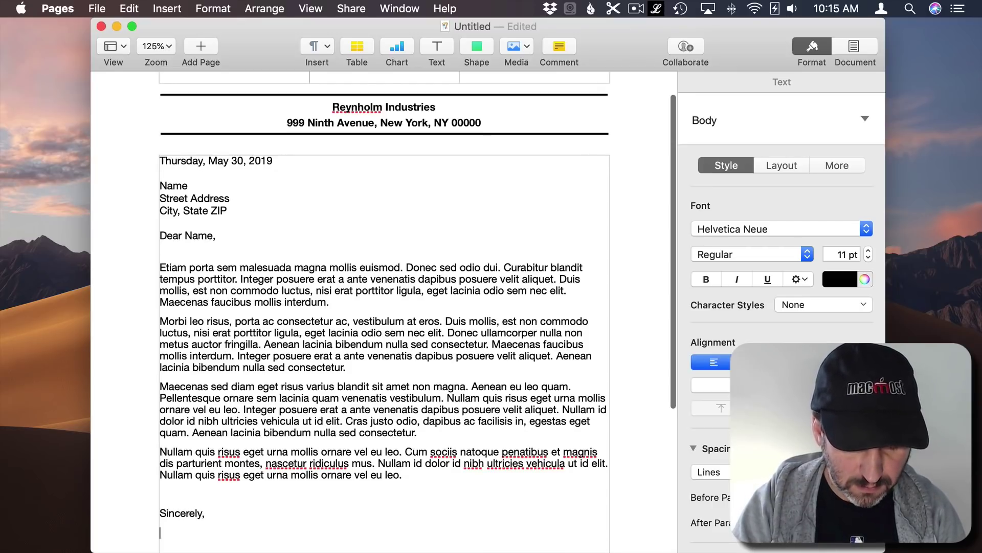
text(My Name)
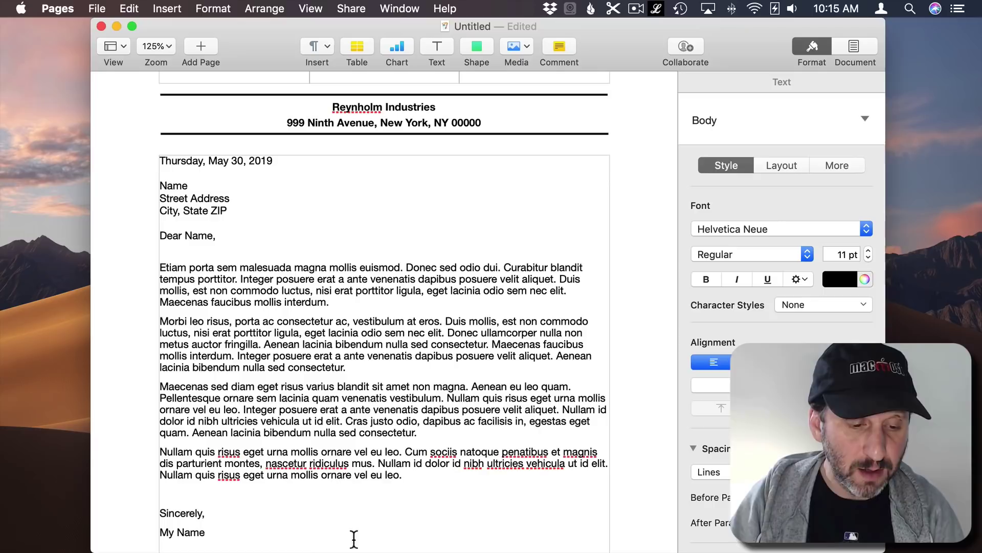
drag(160, 508, 205, 533)
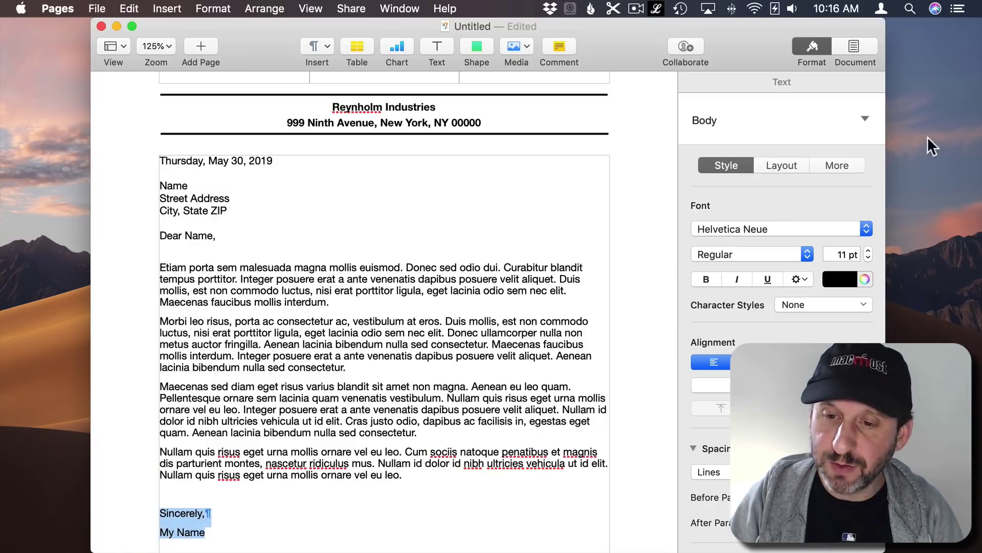
click(866, 120)
click(725, 376)
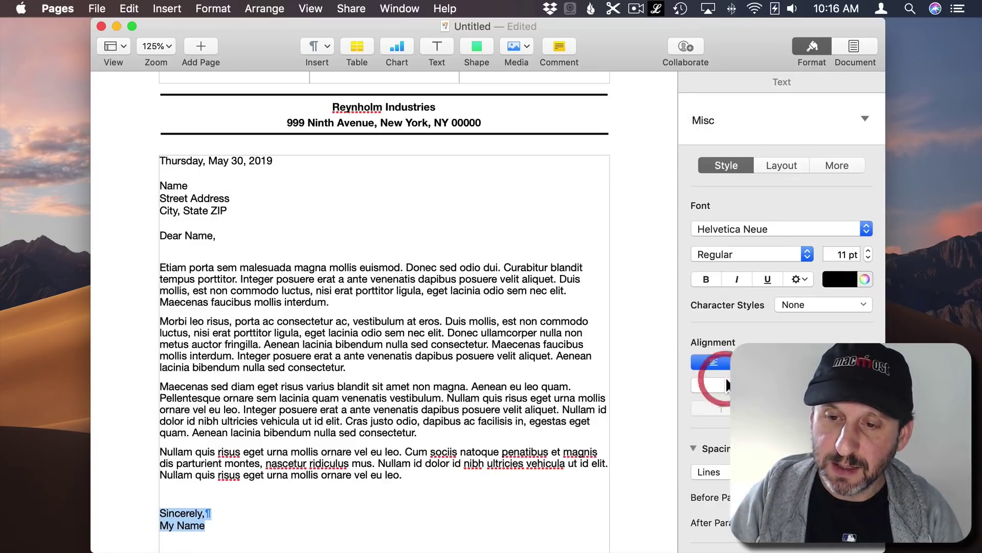
click(210, 498)
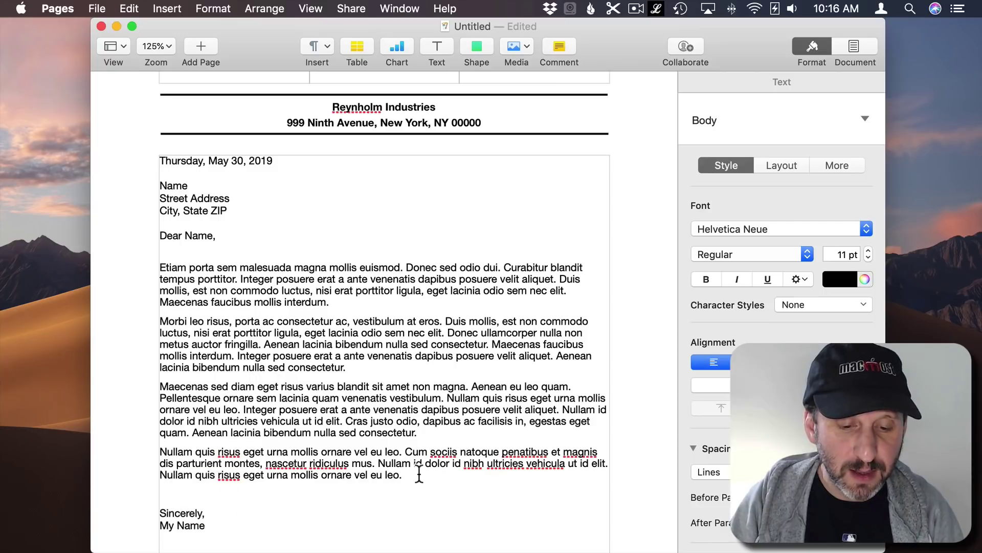
Check the paragraph styles of the address, salutation, body and signature lines.
mouse_move(407, 478)
mouse_down()
mouse_move(139, 315)
mouse_move(134, 270)
mouse_up()
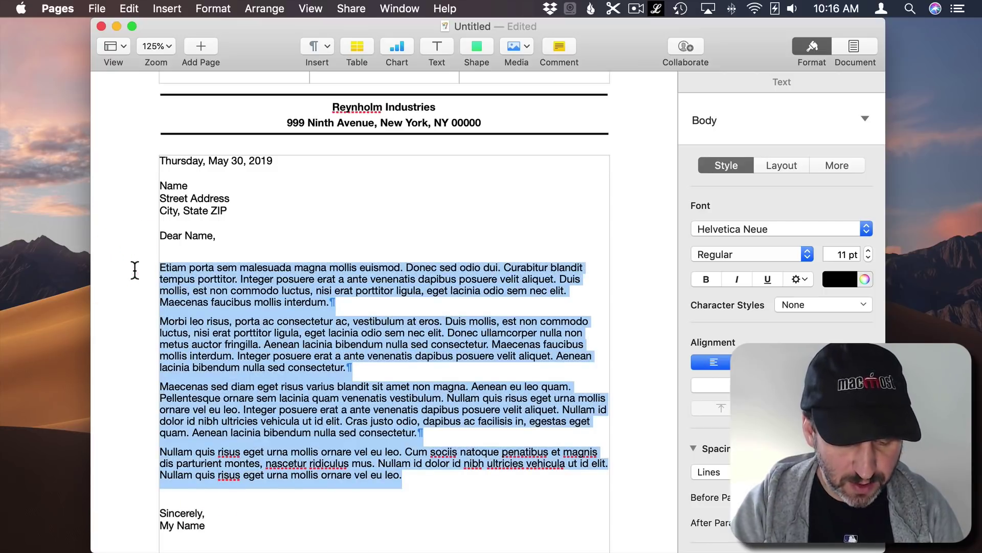
triple_click(198, 527)
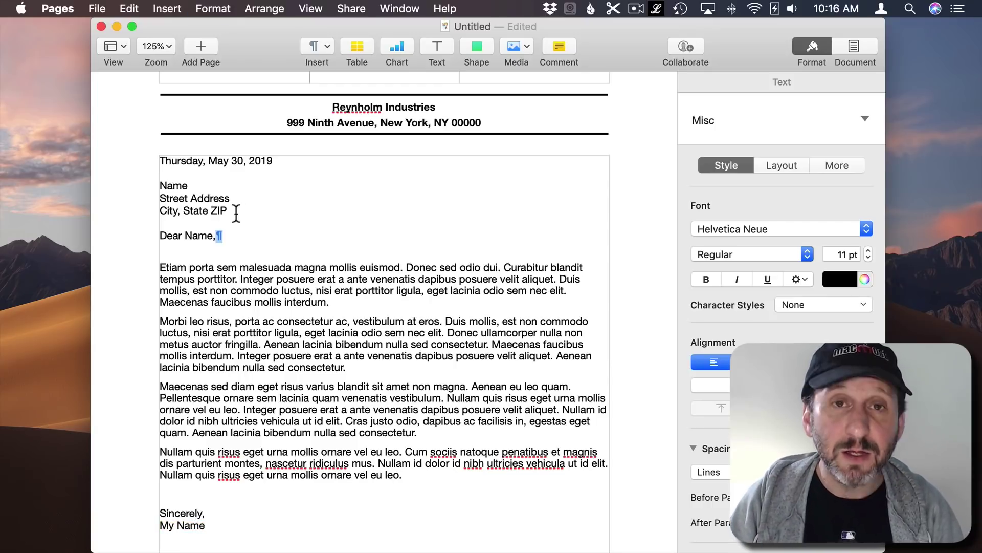
click(258, 210)
double_click(175, 185)
triple_click(180, 210)
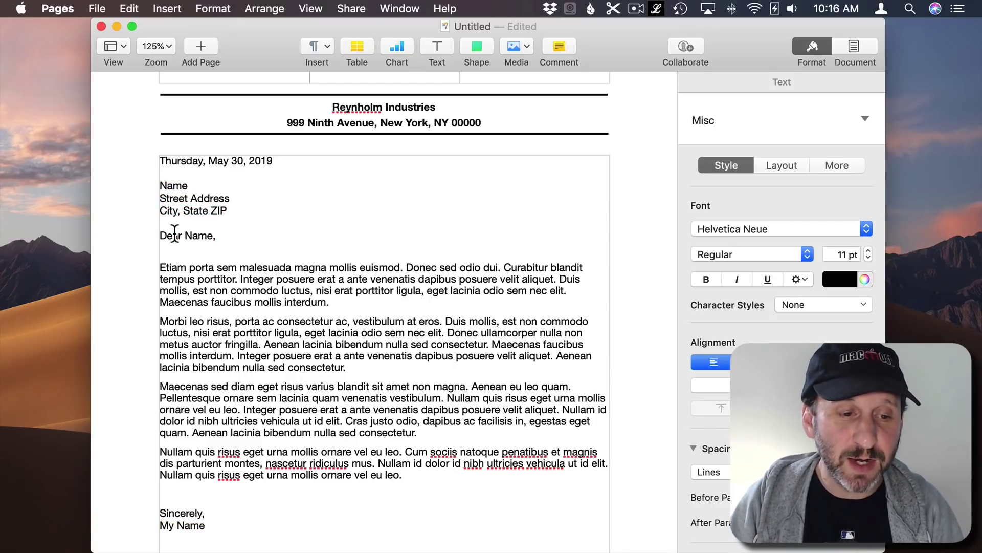
double_click(198, 236)
triple_click(200, 276)
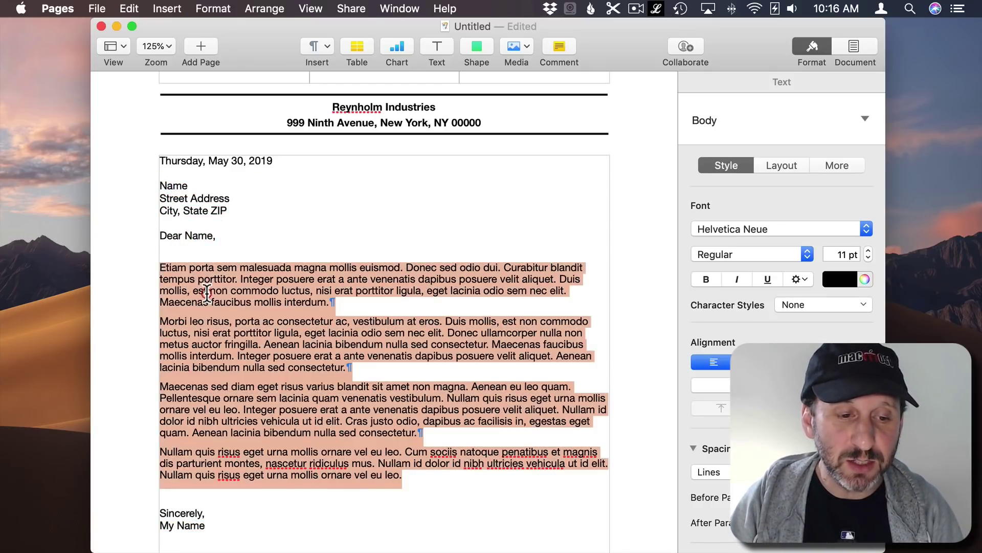
triple_click(178, 525)
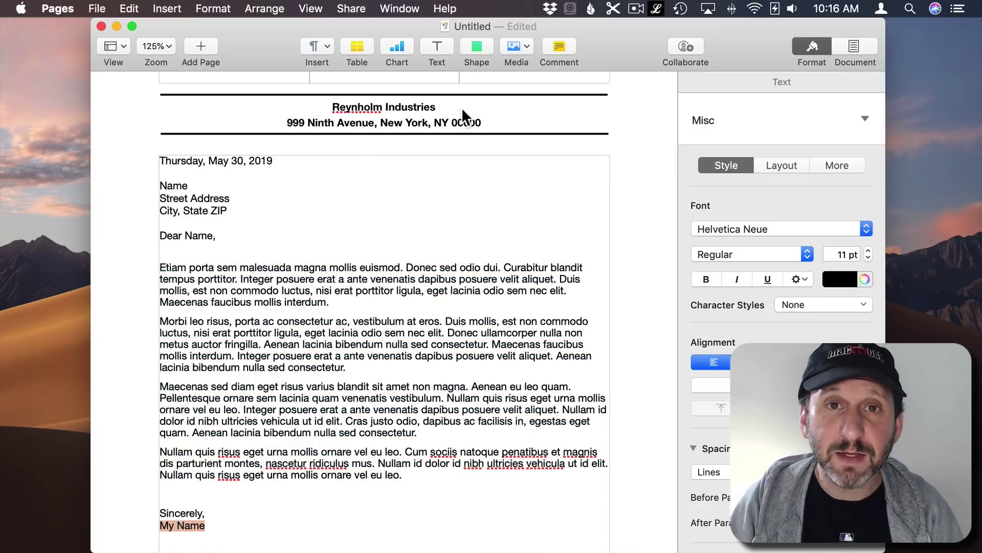
scroll(384, 307, up, 2)
triple_click(335, 346)
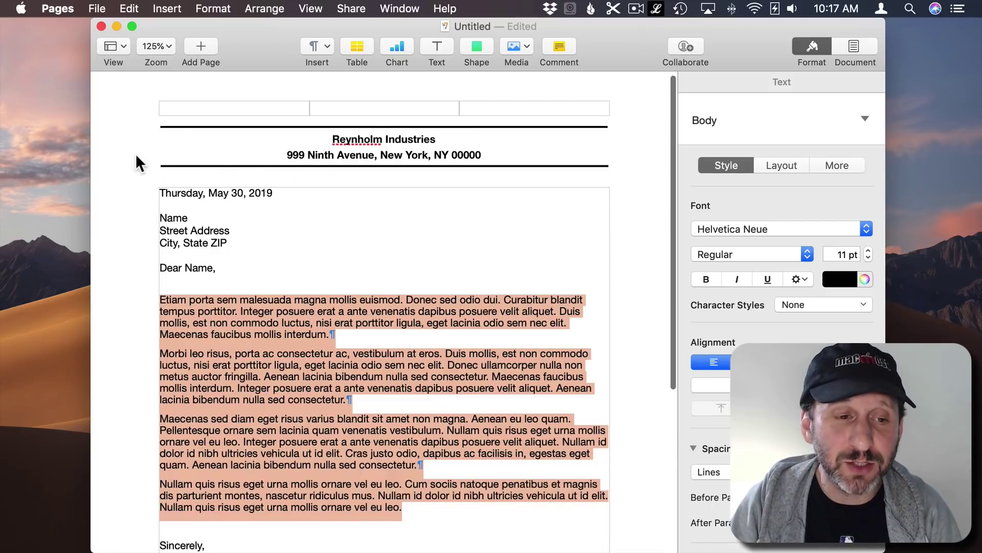
Move the Reynholm Industries header block onto the section master.
click(130, 139)
click(231, 149)
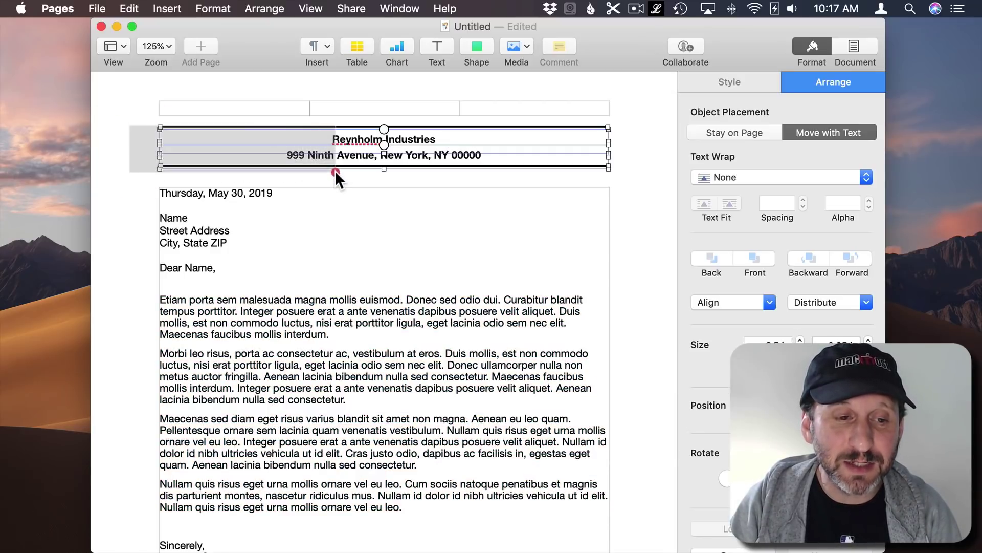
click(261, 11)
mouse_move(294, 248)
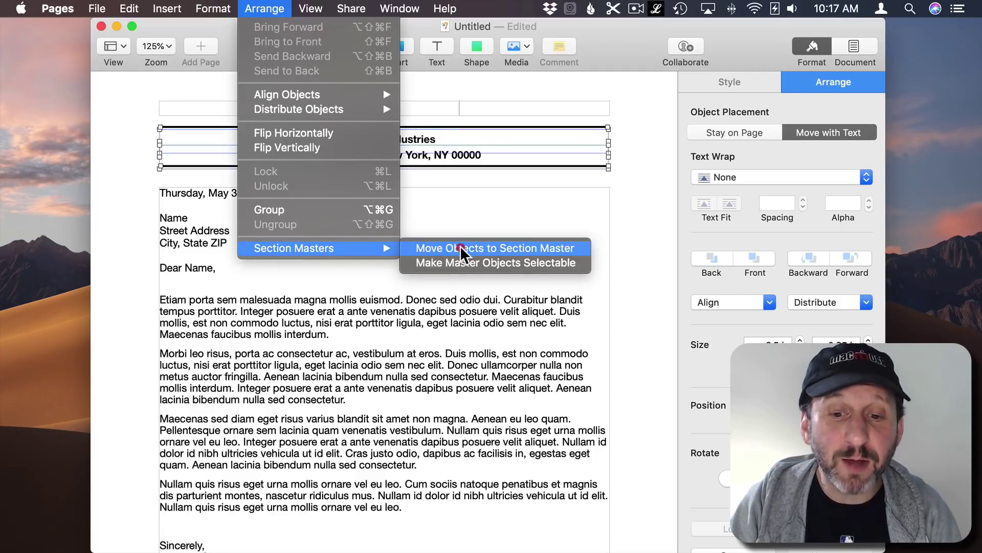
click(460, 246)
scroll(303, 317, down, 2)
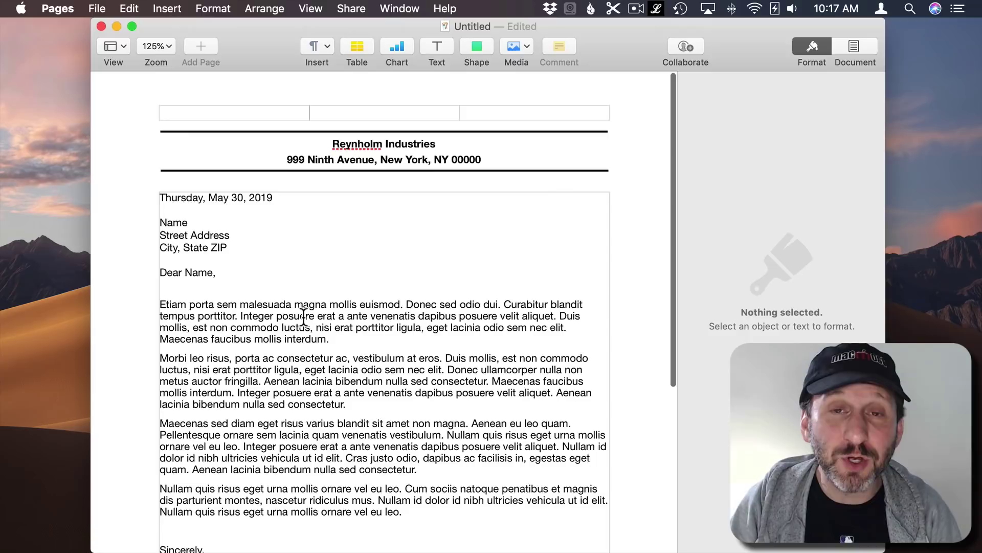
scroll(304, 317, down, 5)
scroll(303, 318, down, 4)
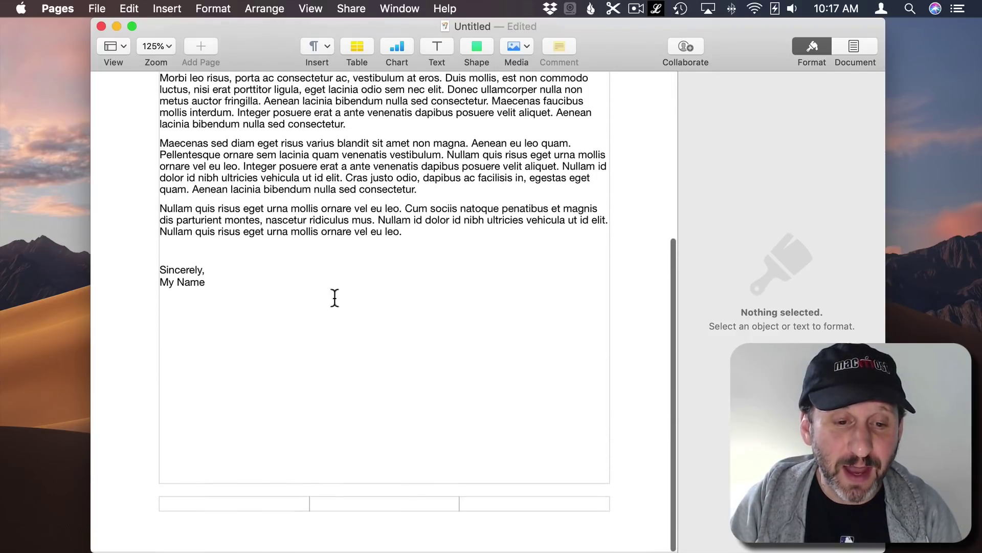
click(421, 246)
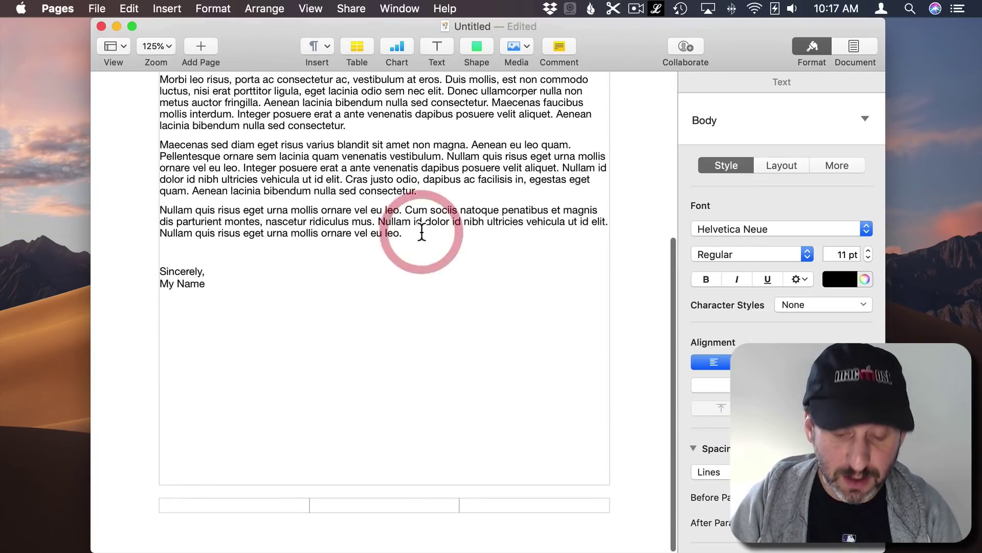
key(Return)
key(Return)
key(Return)
key(Return)
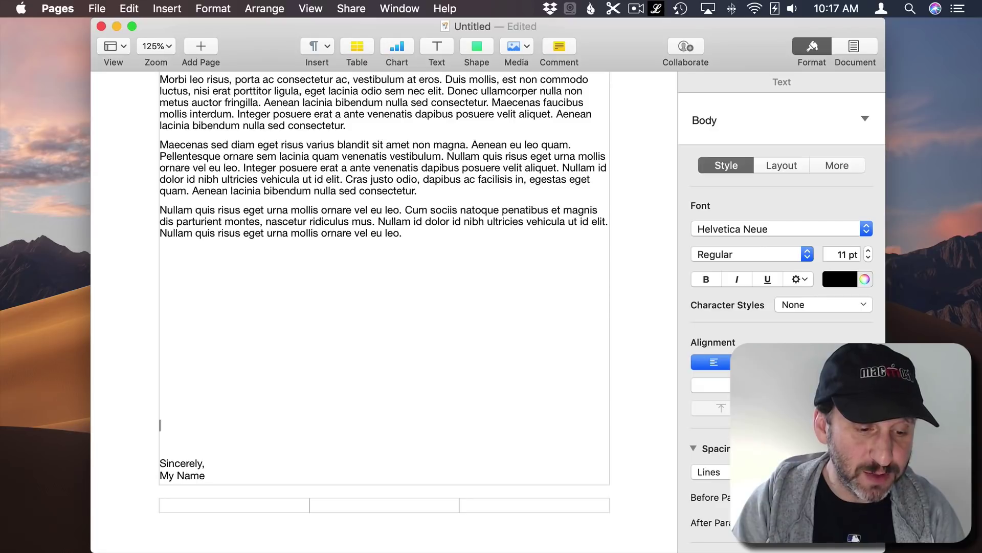
key(Return)
key(Return)
key(Return)
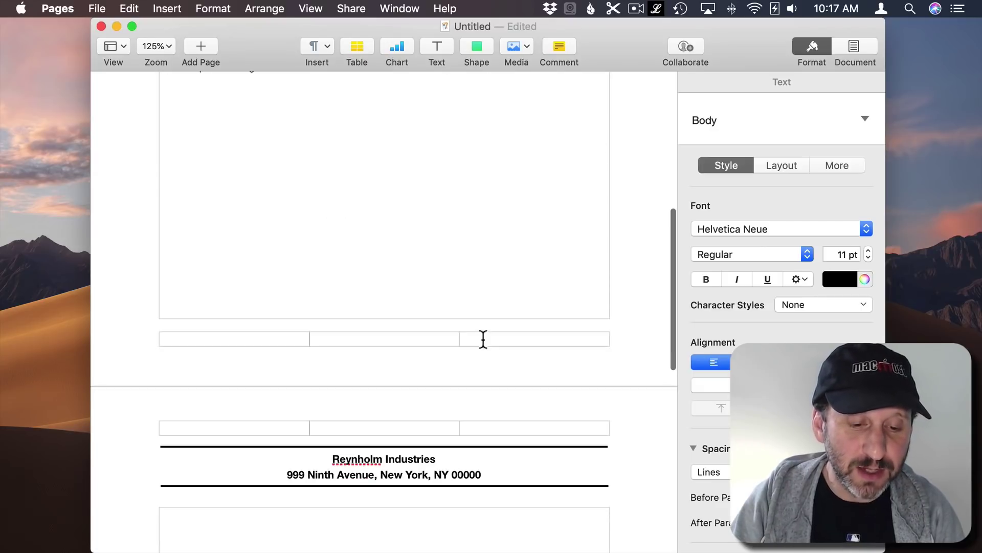
scroll(405, 466, down, 7)
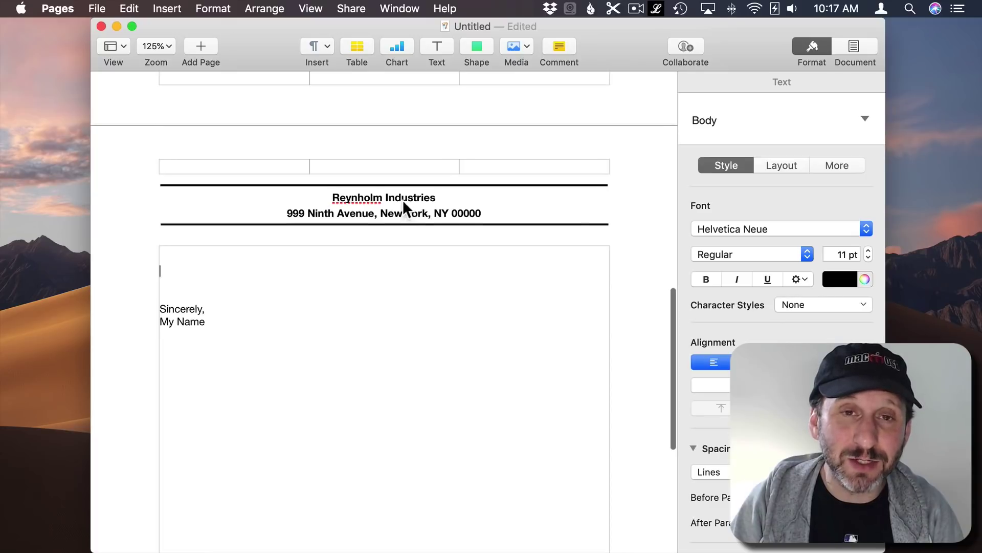
key(super+z)
key(super+z)
key(super+z)
scroll(401, 201, down, 1)
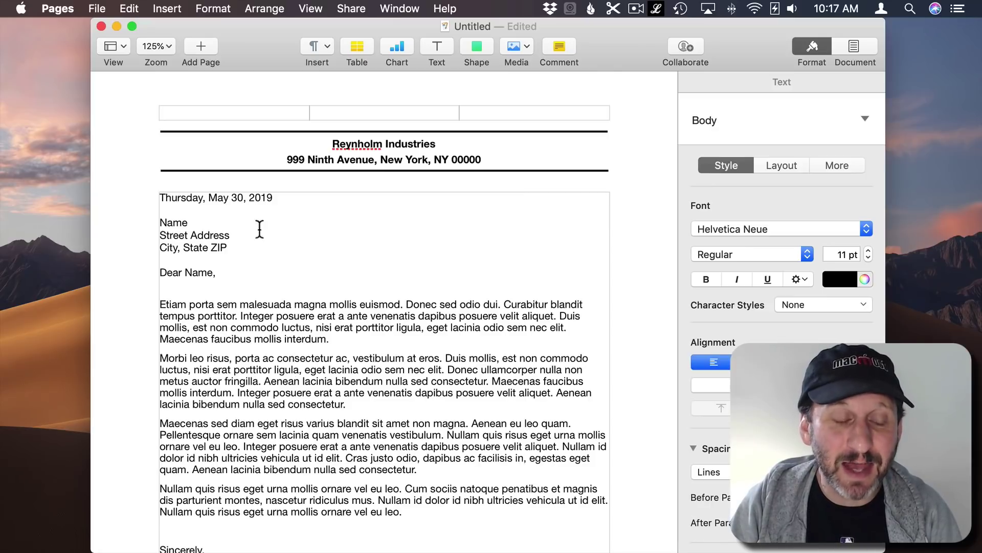
Save the letter to the Desktop as 'Letterhead Template Source'.
click(98, 8)
click(122, 94)
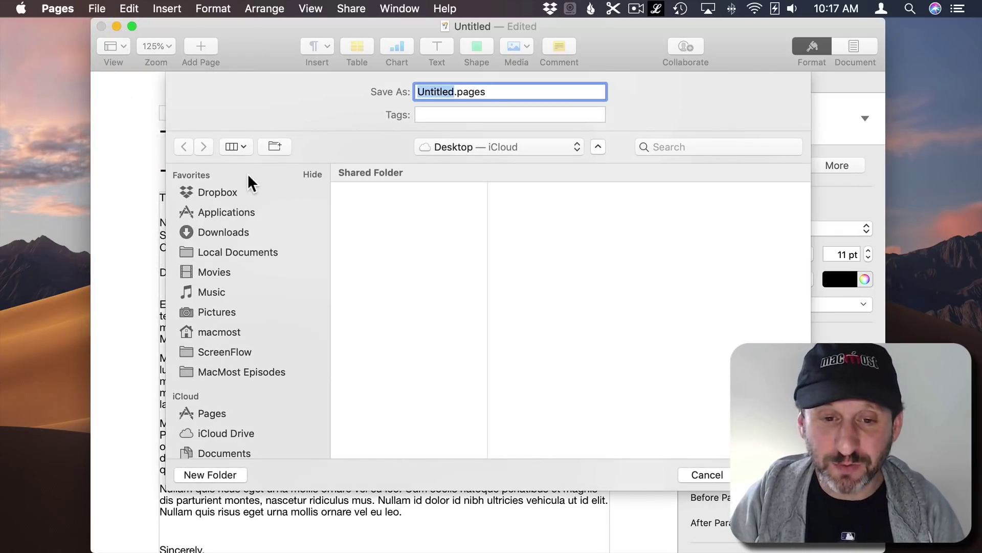
text(Letterhead )
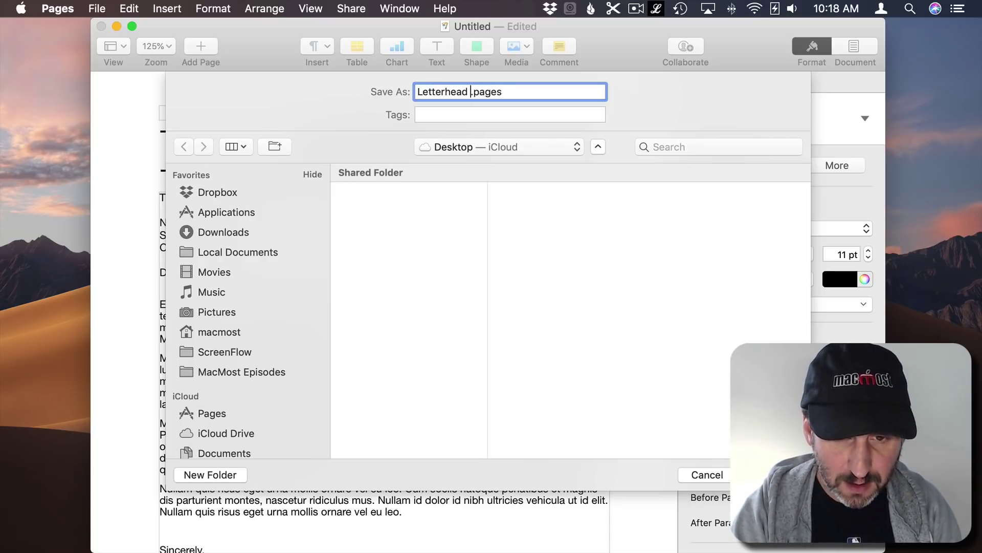
text(Template So)
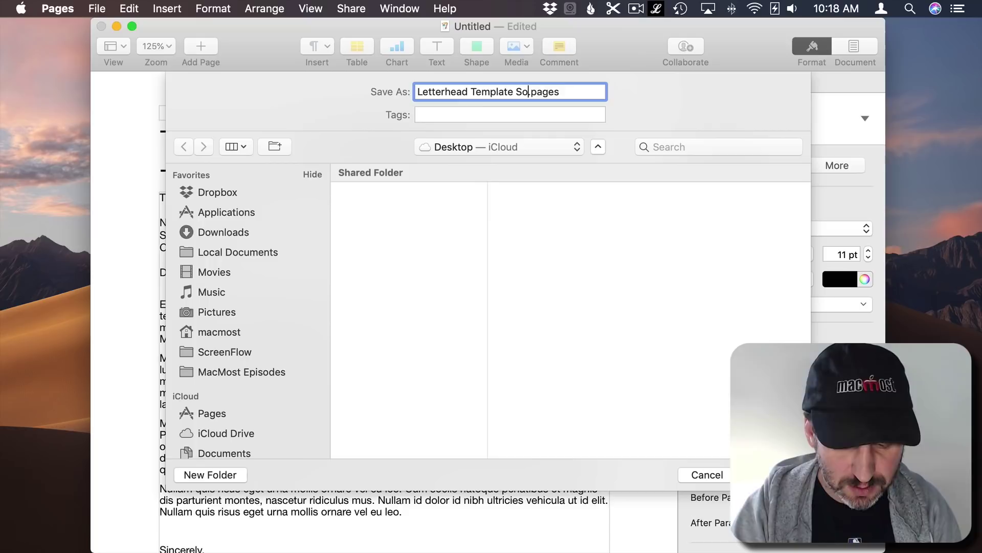
text(urc.page)
key(Return)
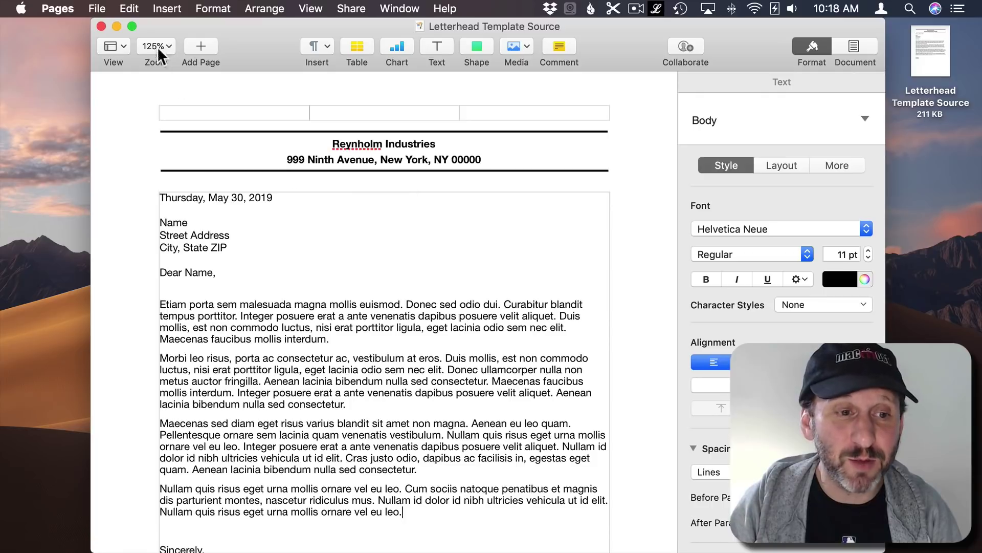
Save as Template and add 'Letterhead Template Source' to My Templates in the Template Chooser.
click(101, 7)
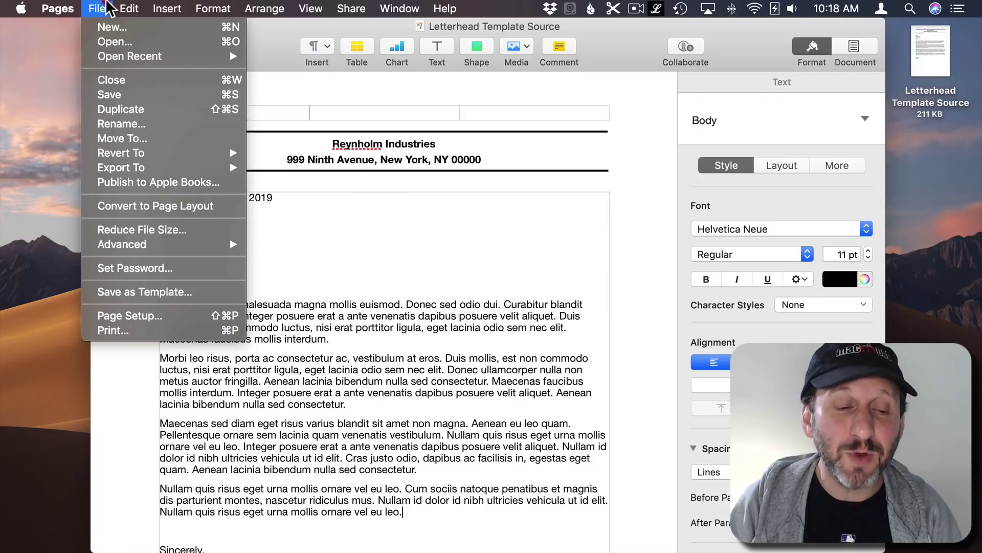
click(135, 290)
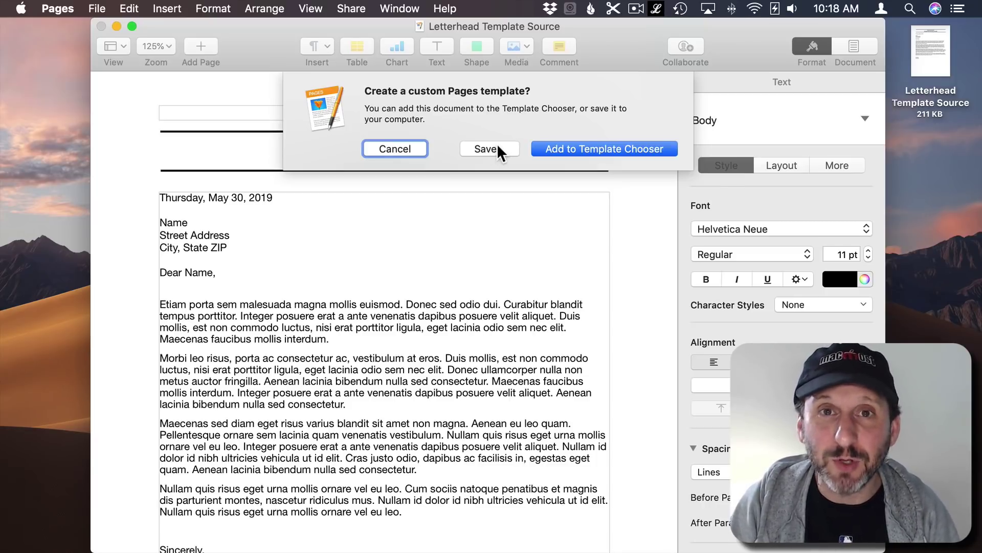
click(603, 146)
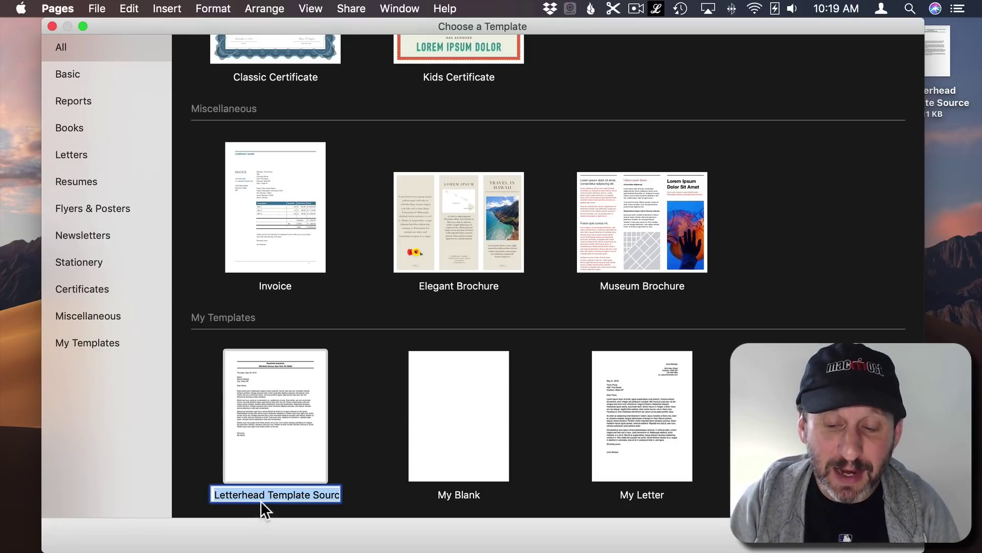
Rename the template 'Letterhead Template' and create a new untitled letter from it.
click(299, 436)
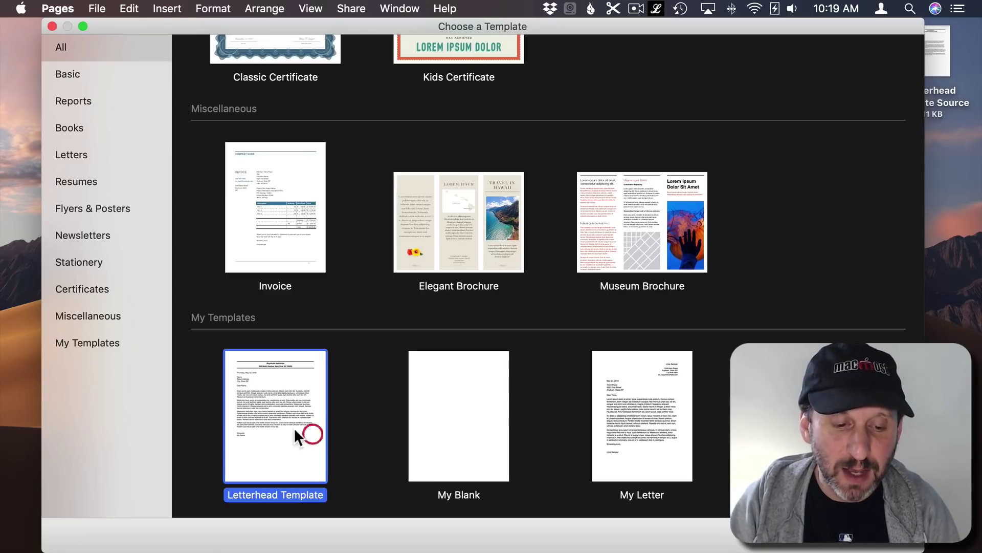
double_click(264, 423)
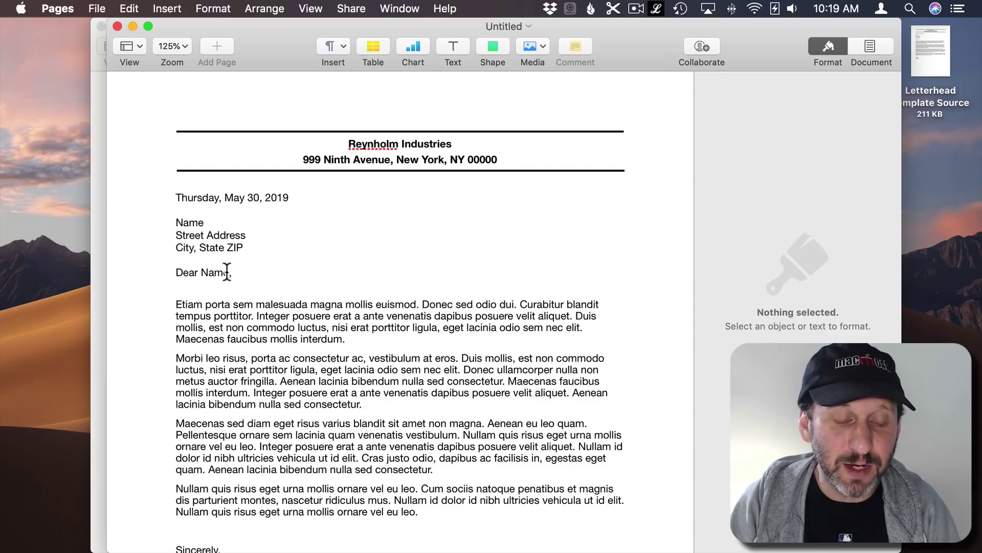
Replace the placeholder body paragraphs with 'This is my actual text.'.
click(227, 315)
text(T)
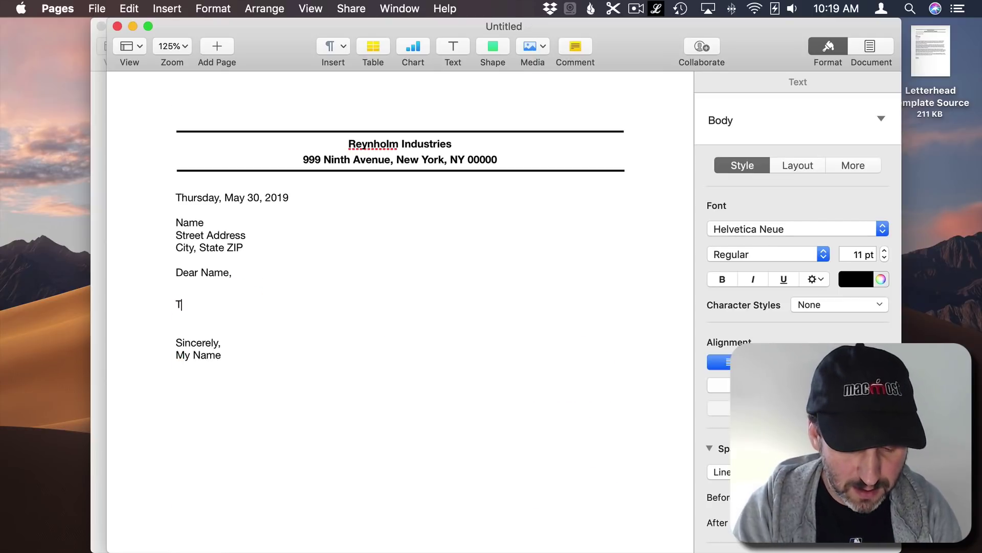
text(his is my actual text.)
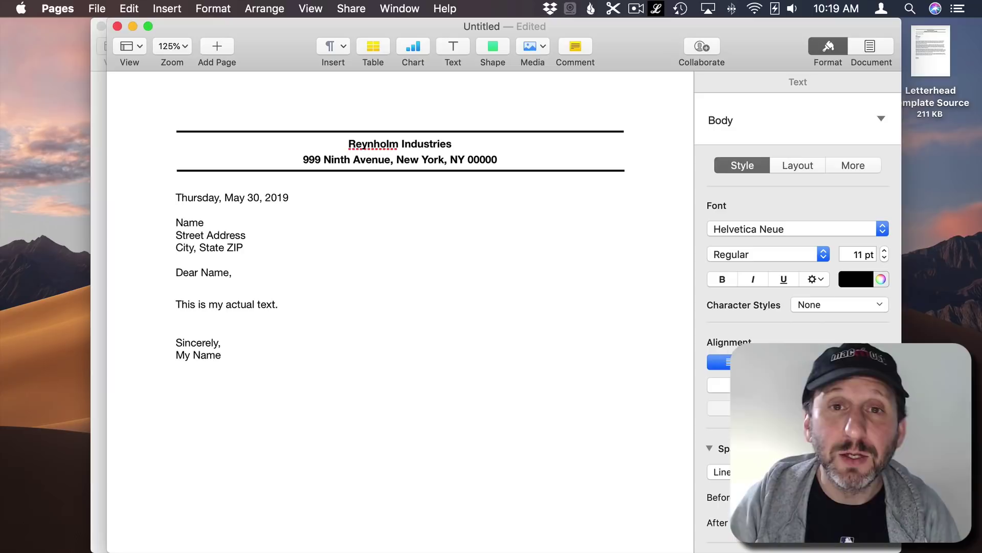